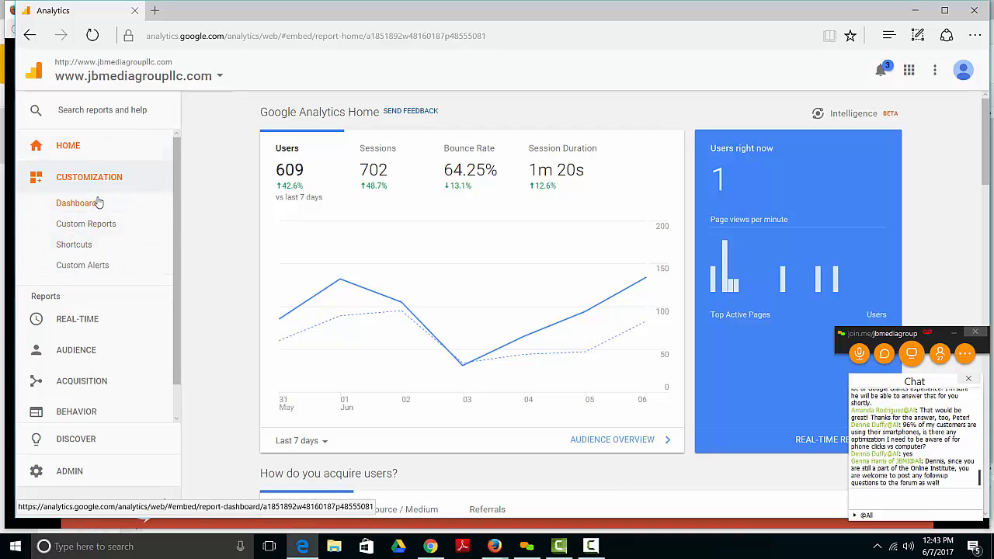
Step: Open the list of saved dashboards for the website
{"action": "left_click", "coordinate": [99, 203]}
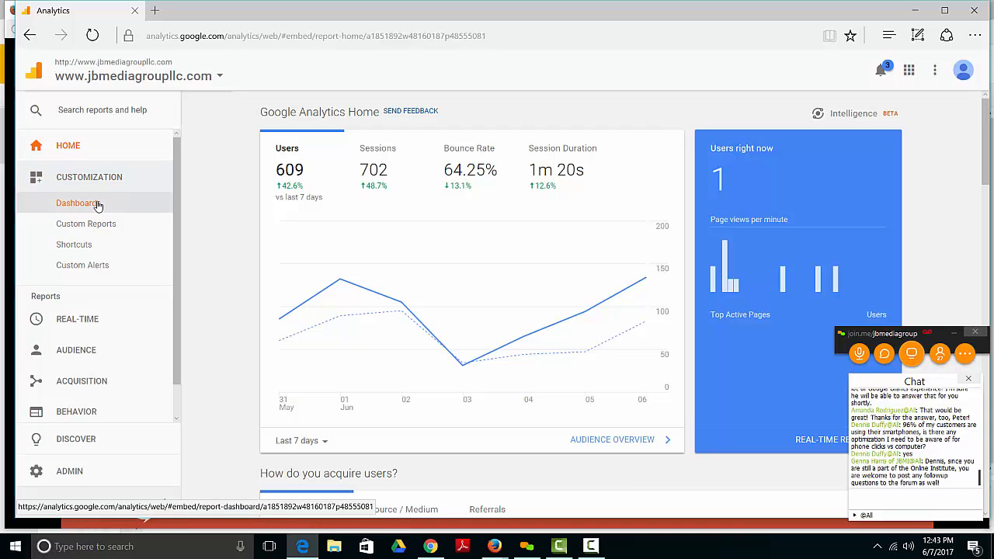
{"action": "left_click", "coordinate": [99, 204]}
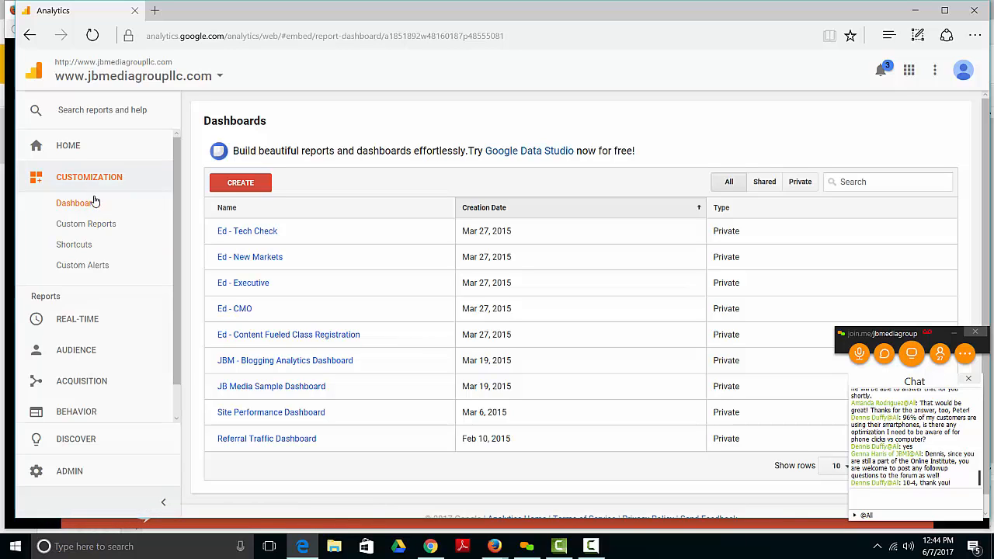
{"action": "left_click", "coordinate": [106, 203]}
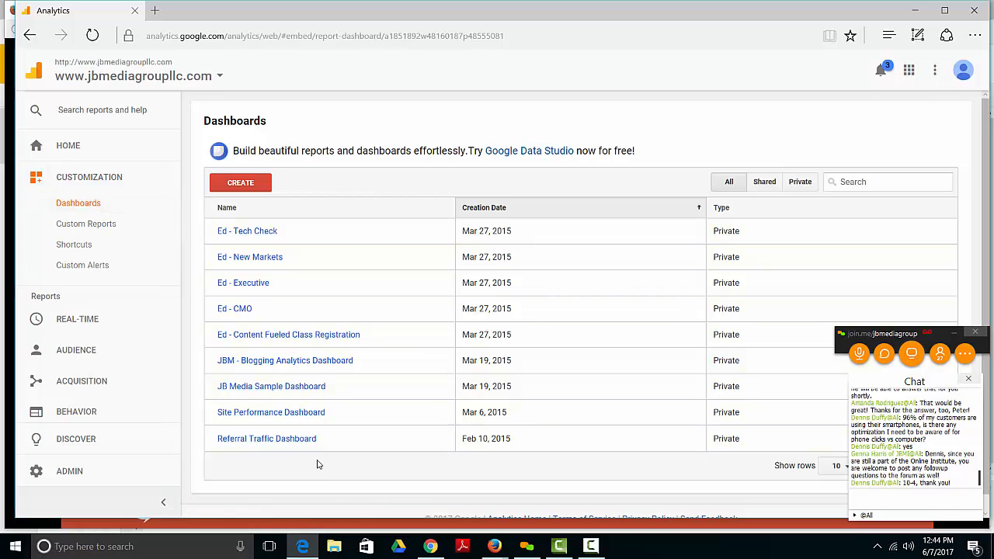
Step: Start a new dashboard from the import gallery and remove the gallery's Dashboard type filter
{"action": "left_click", "coordinate": [247, 185]}
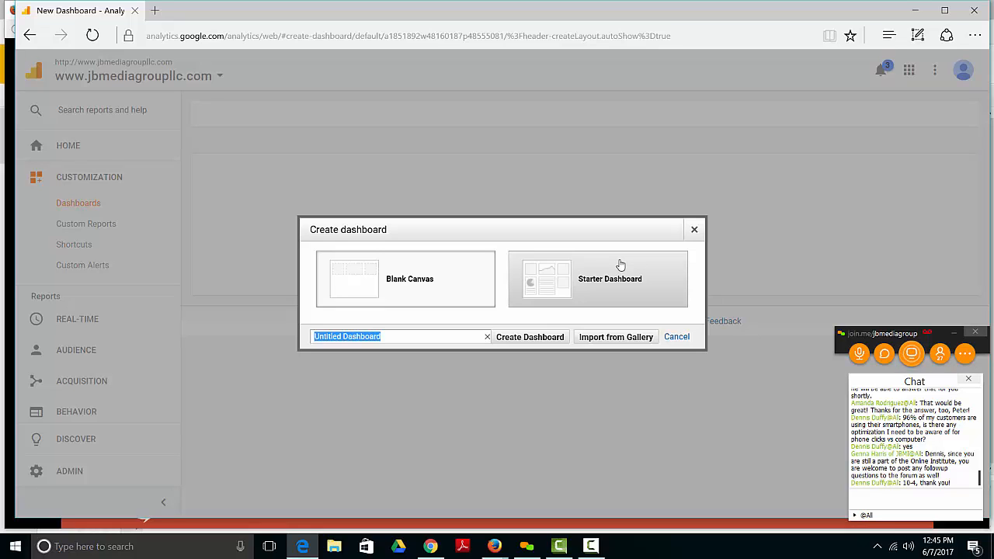
{"action": "left_click", "coordinate": [625, 344]}
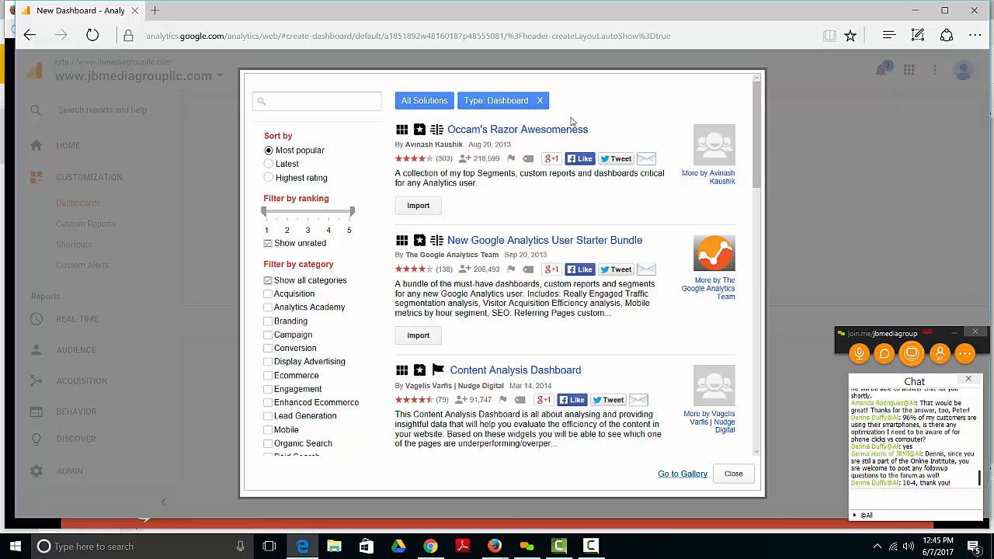
{"action": "left_click", "coordinate": [540, 102]}
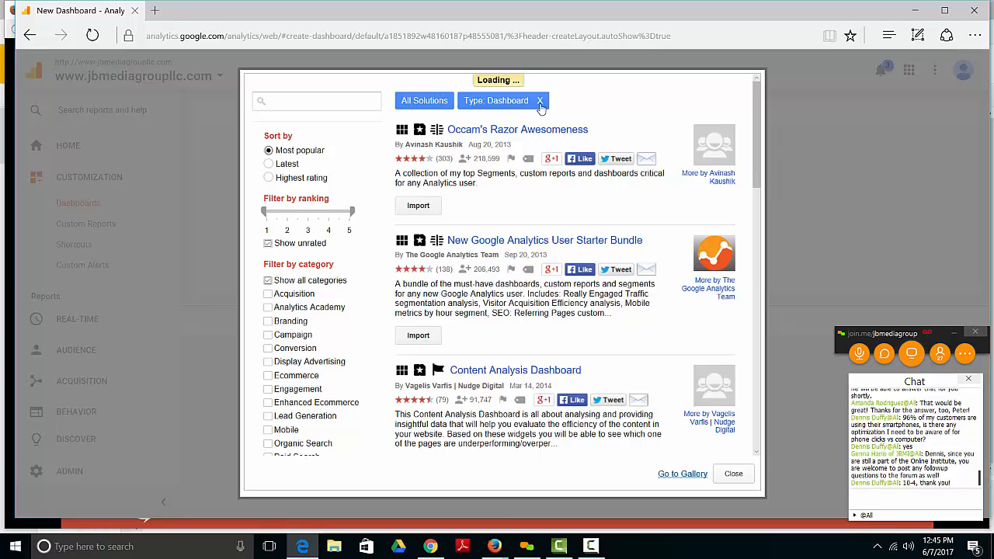
{"action": "left_click", "coordinate": [539, 101]}
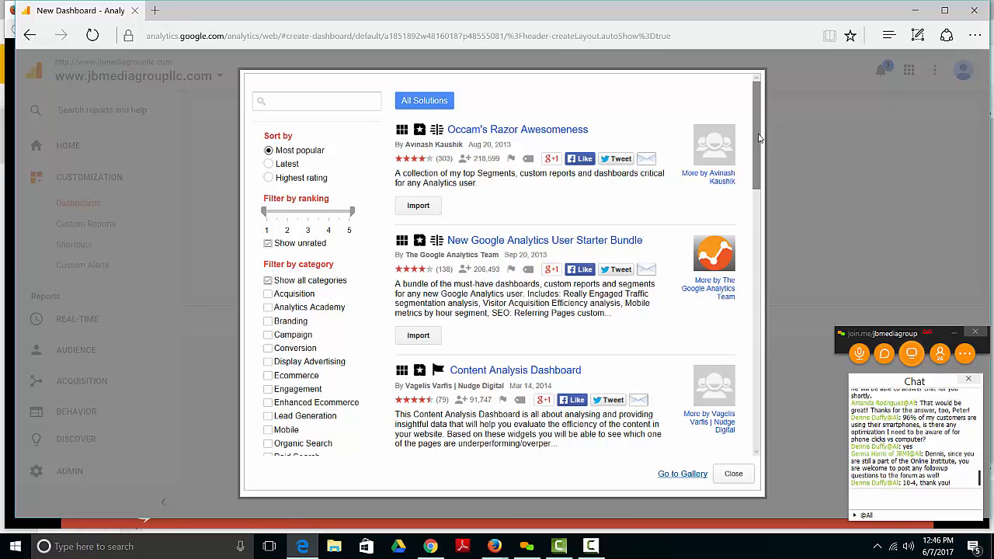
Step: Filter the gallery solutions by the Paid Search category
{"action": "scroll", "coordinate": [761, 146], "scroll_direction": "down", "scroll_amount": 2}
{"action": "left_click_drag", "start_coordinate": [761, 147], "coordinate": [724, 139]}
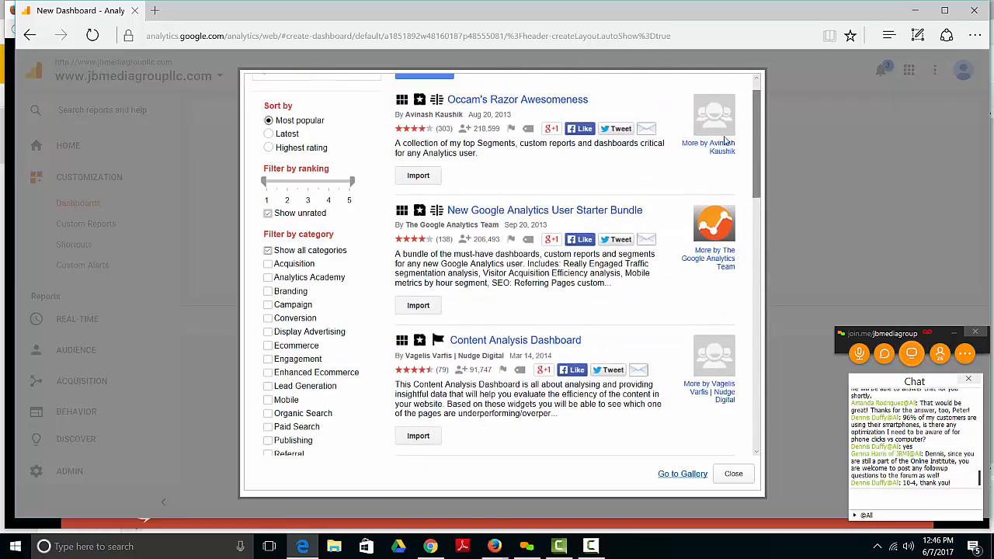
{"action": "left_click", "coordinate": [268, 427]}
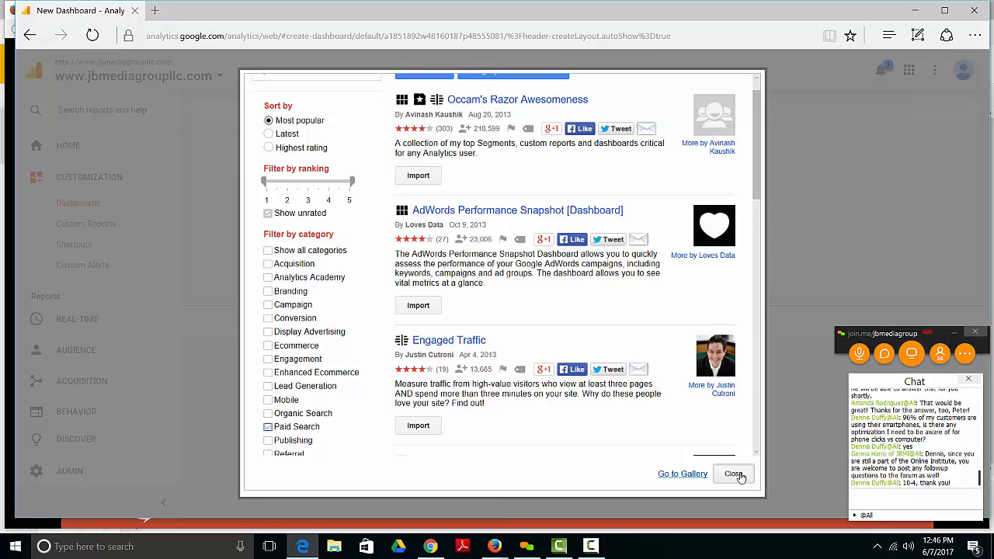
Step: Open the full Google Analytics Solutions Gallery separately and return to the new dashboard page
{"action": "left_click", "coordinate": [684, 476]}
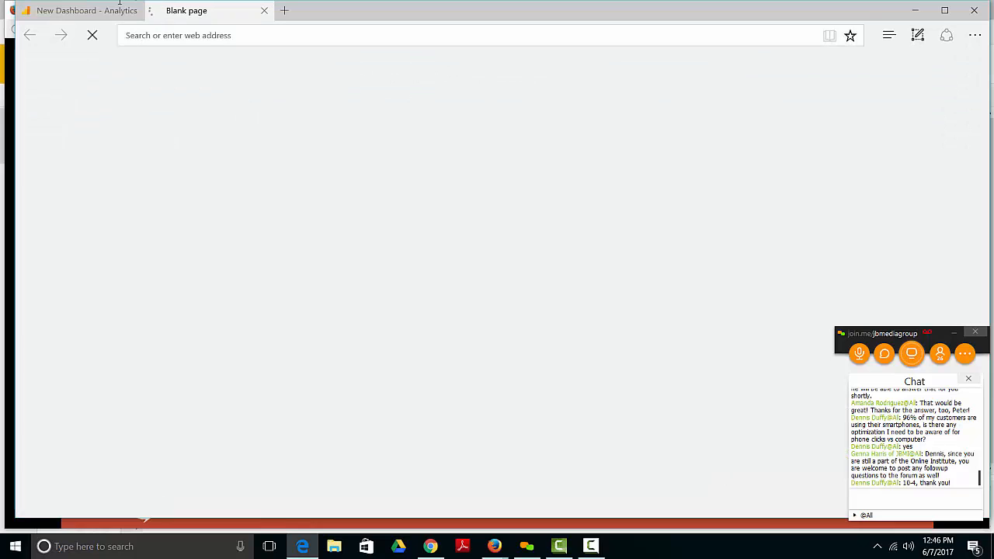
{"action": "mouse_move", "coordinate": [100, 14]}
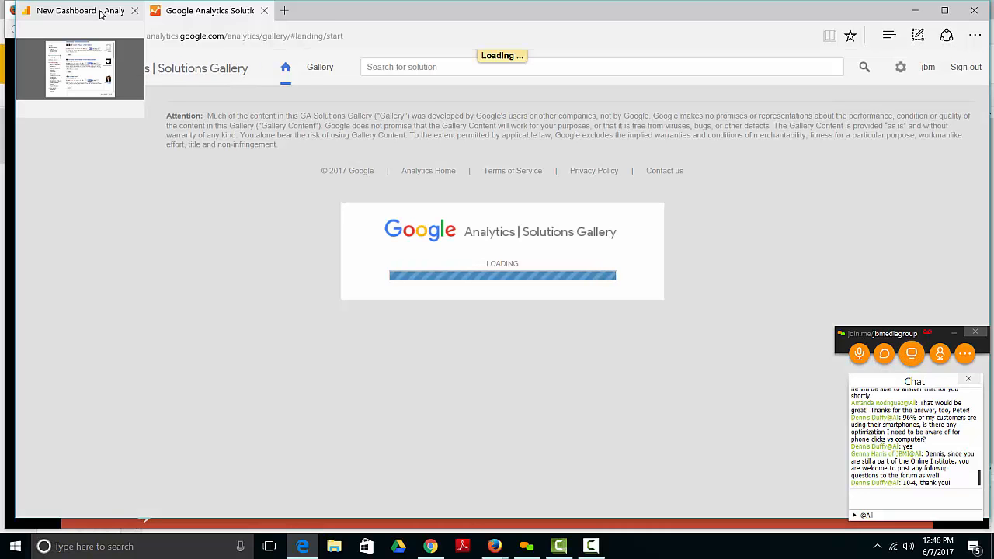
{"action": "left_click", "coordinate": [100, 14]}
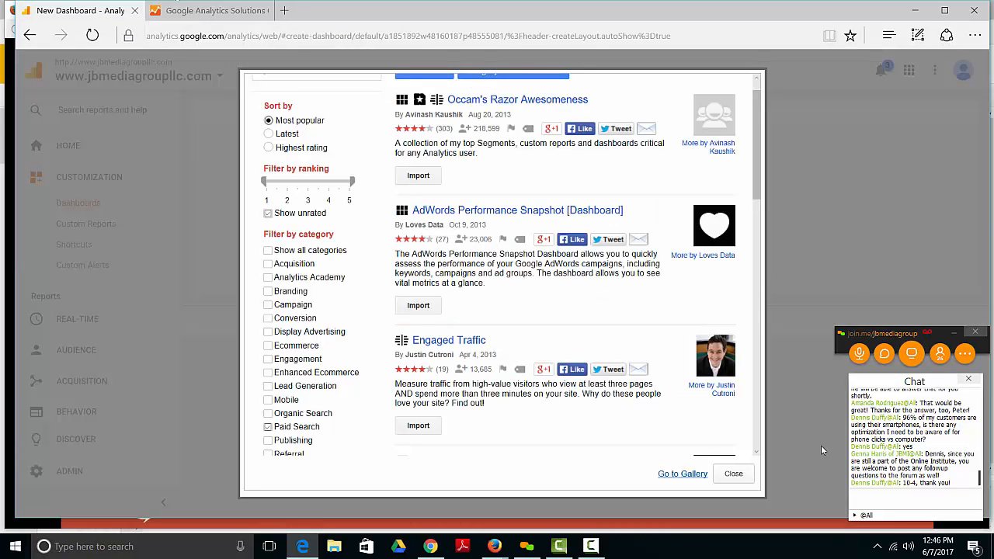
Step: Cancel the gallery import and dashboard creation, and open the existing JB Media Sample Dashboard
{"action": "left_click", "coordinate": [738, 474]}
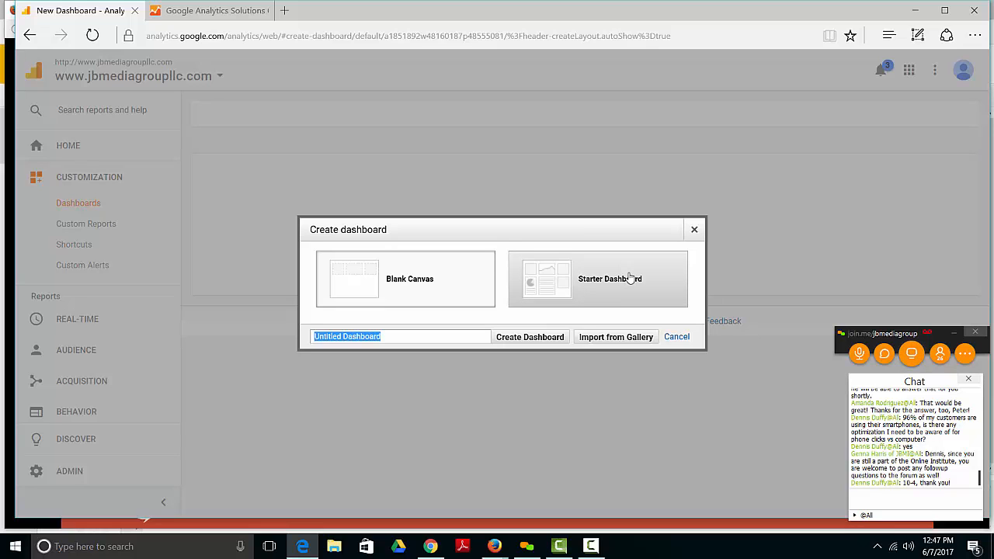
{"action": "left_click", "coordinate": [695, 230]}
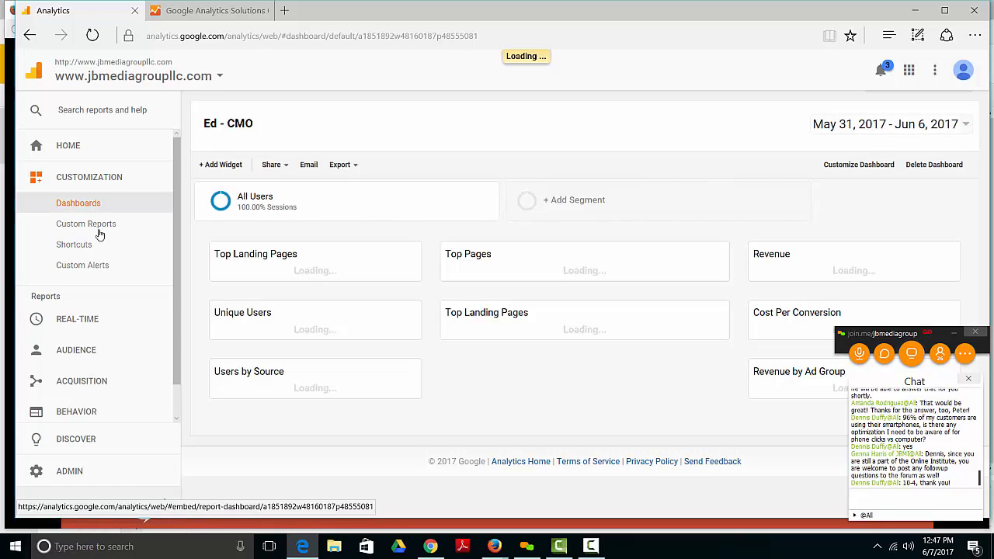
{"action": "left_click", "coordinate": [68, 202]}
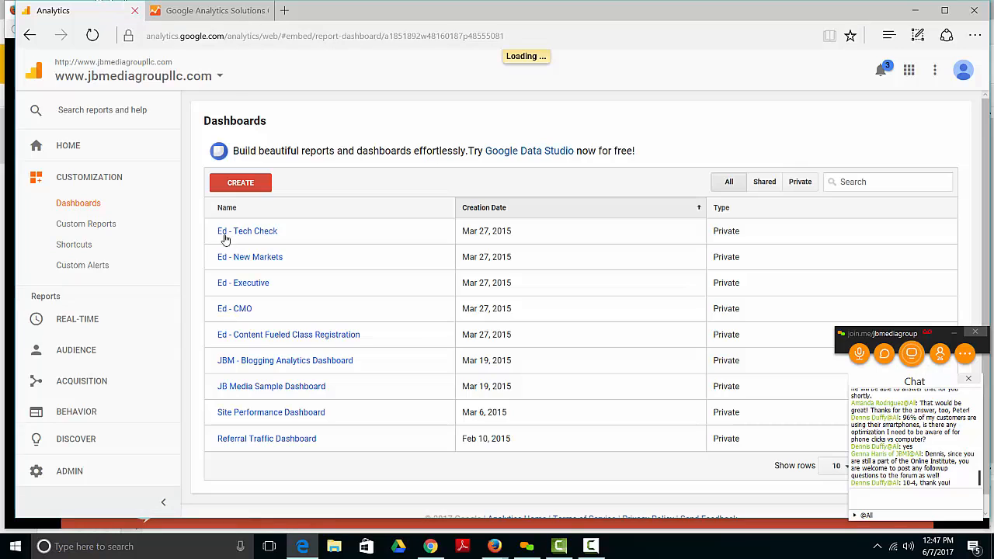
{"action": "left_click", "coordinate": [296, 386]}
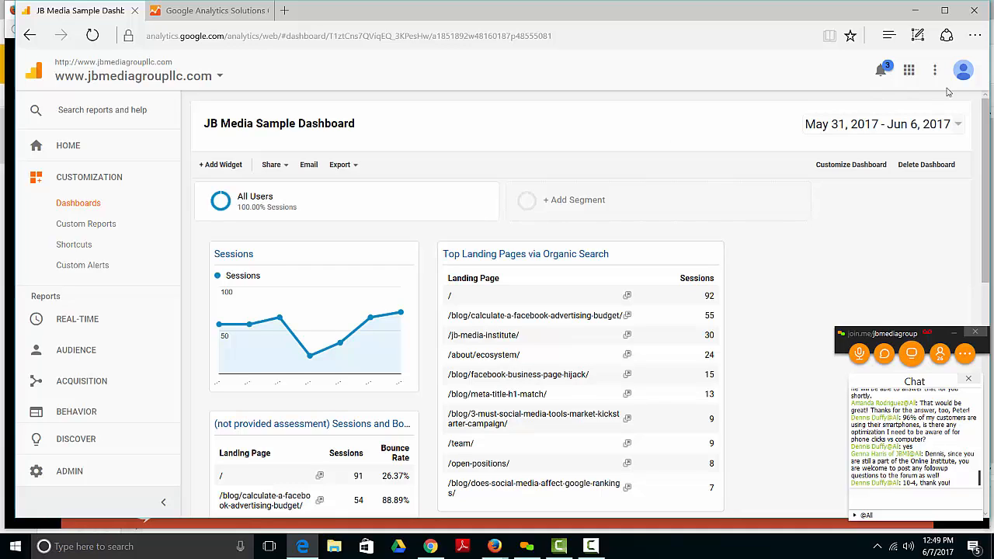
Step: Check the sample dashboard's date range options without changing them, and look through its widgets
{"action": "left_click", "coordinate": [960, 124]}
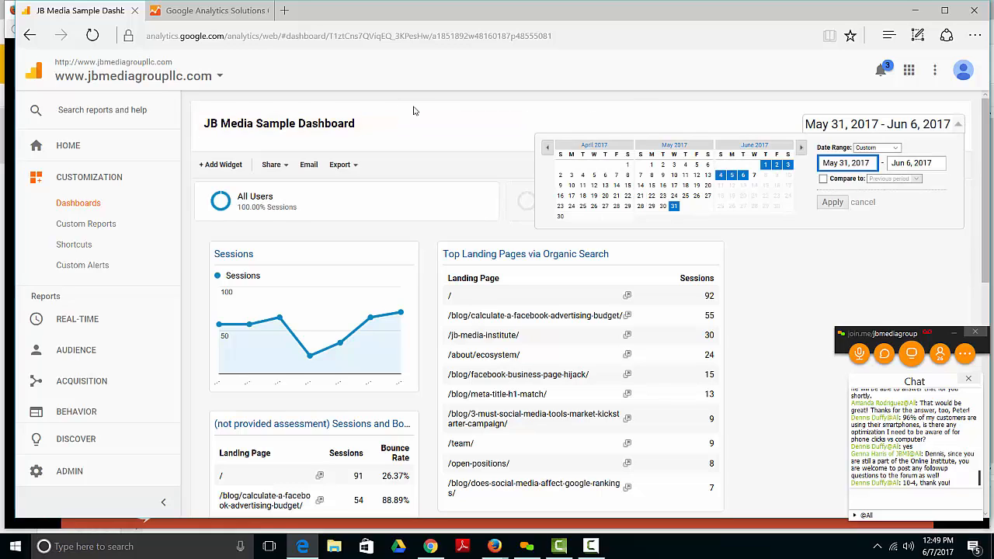
{"action": "left_click", "coordinate": [863, 202]}
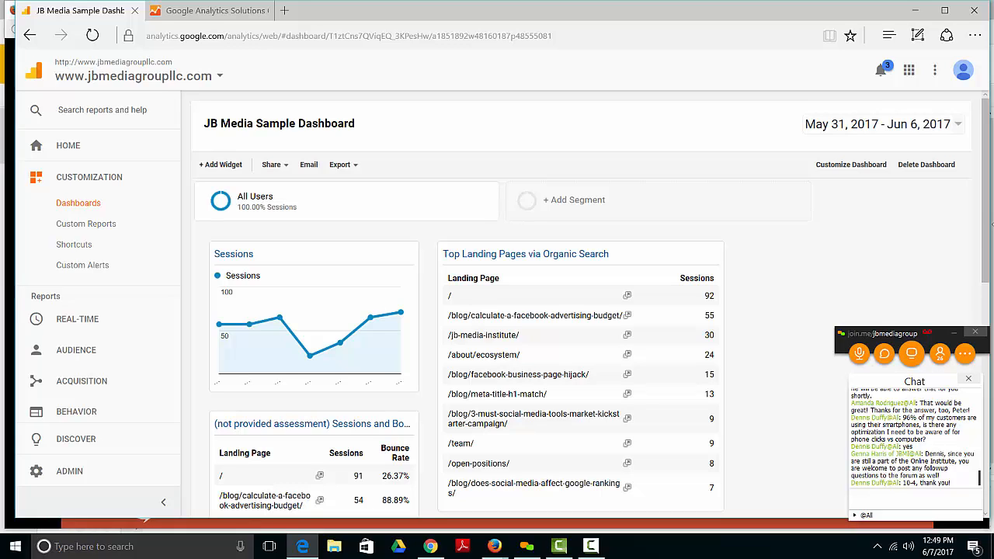
{"action": "left_click_drag", "start_coordinate": [985, 225], "coordinate": [992, 380]}
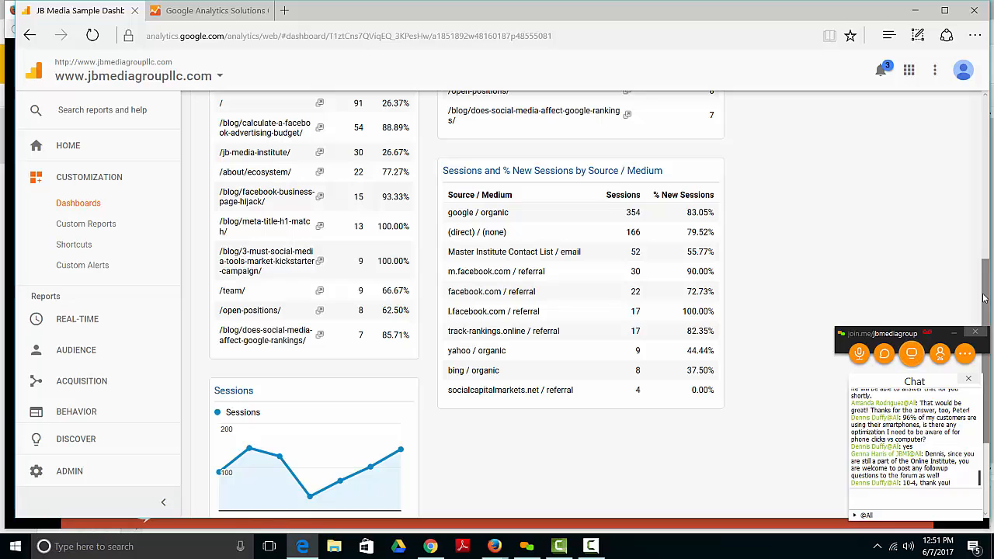
{"action": "left_click_drag", "start_coordinate": [985, 284], "coordinate": [965, 104]}
Step: Open the settings of the first Sessions timeline widget on the dashboard
{"action": "mouse_move", "coordinate": [407, 257]}
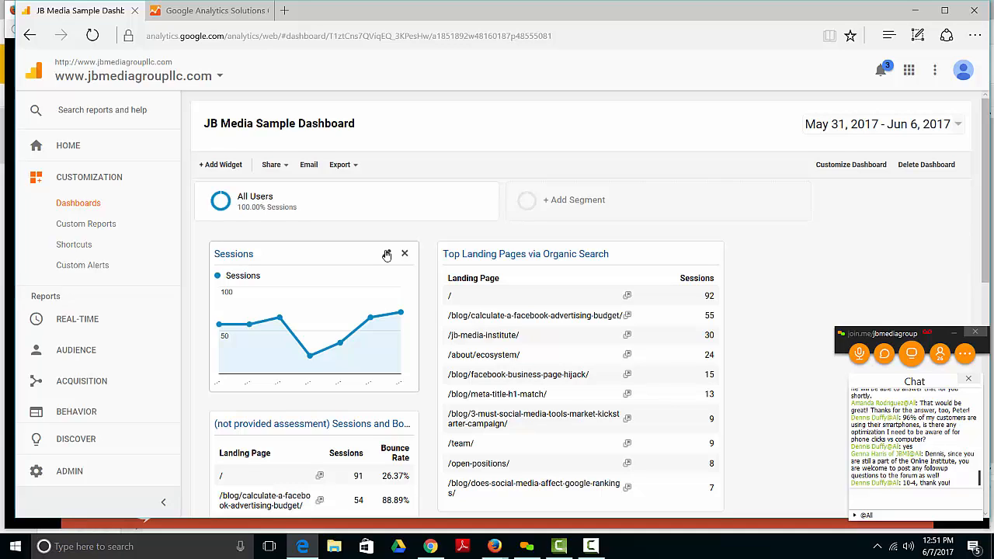
{"action": "left_click", "coordinate": [387, 255]}
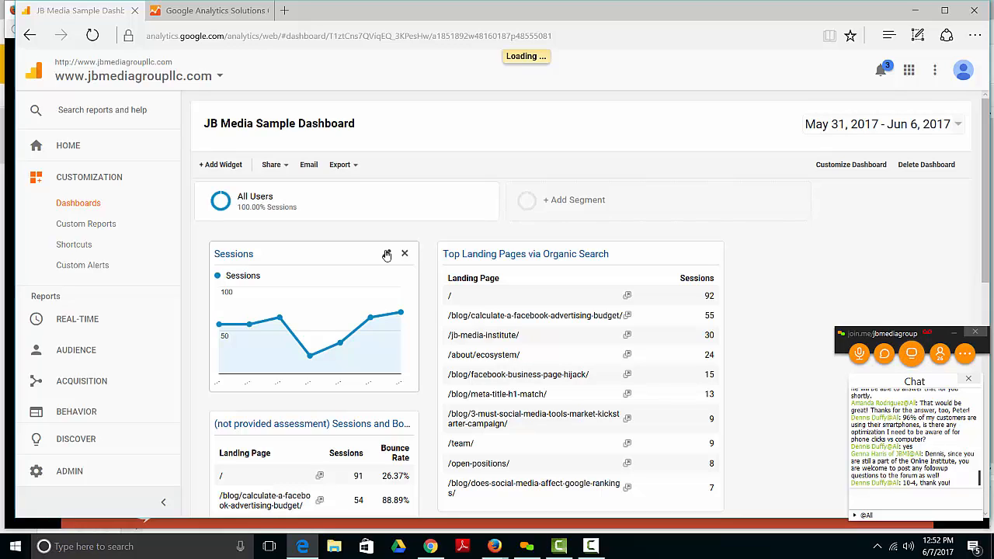
{"action": "left_click", "coordinate": [387, 254]}
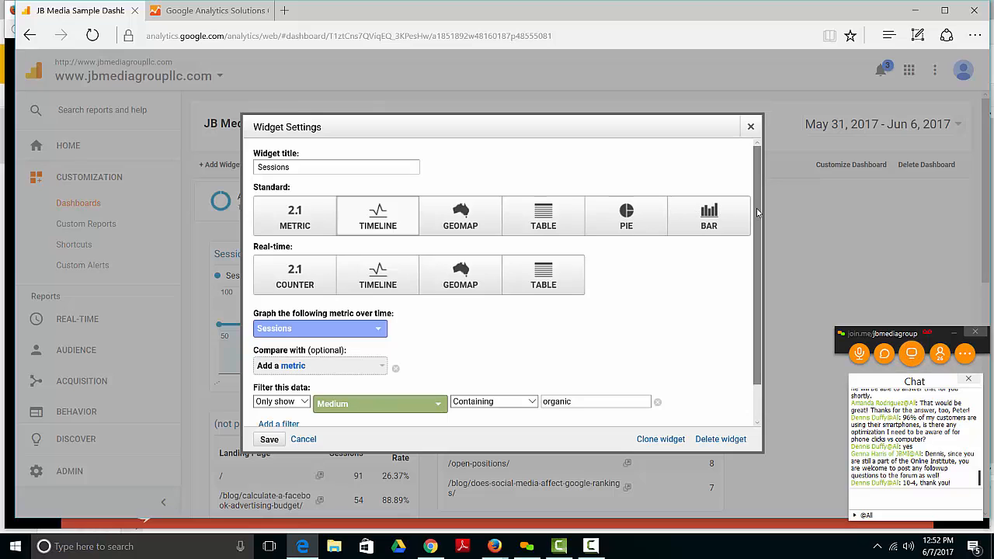
Step: Examine the alphabetical list of metrics available for comparison with Sessions in the timeline widget
{"action": "scroll", "coordinate": [762, 242], "scroll_direction": "down", "scroll_amount": 1}
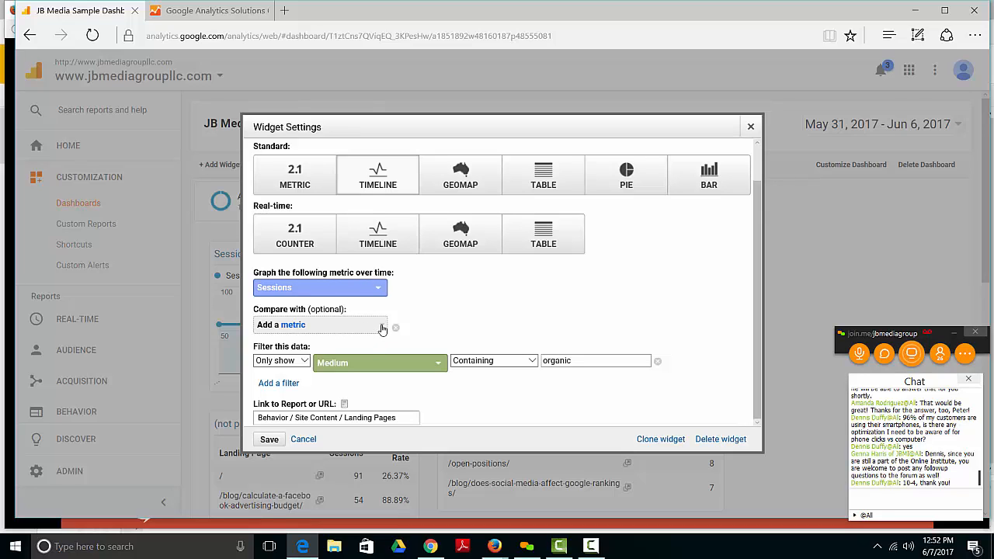
{"action": "left_click", "coordinate": [295, 326]}
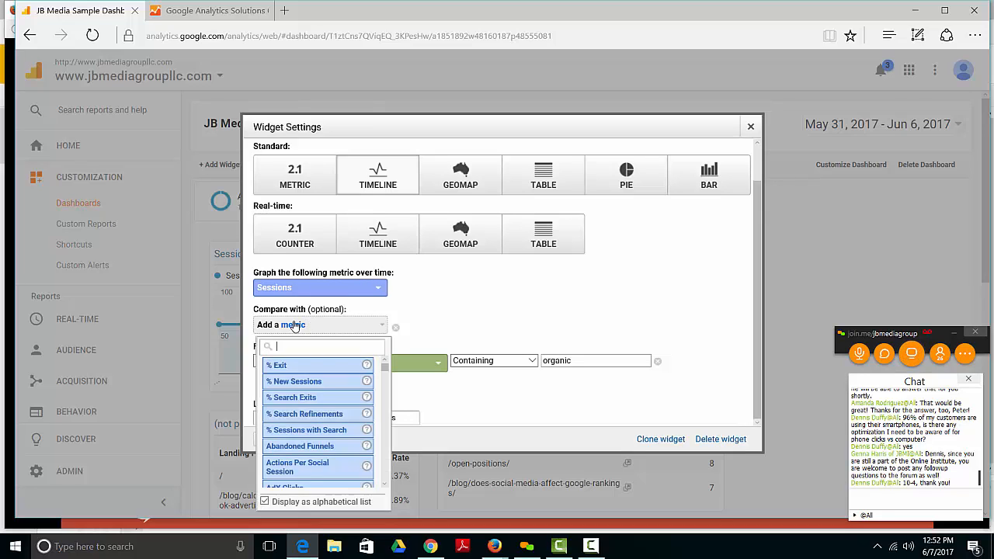
{"action": "left_click_drag", "start_coordinate": [386, 368], "coordinate": [402, 491]}
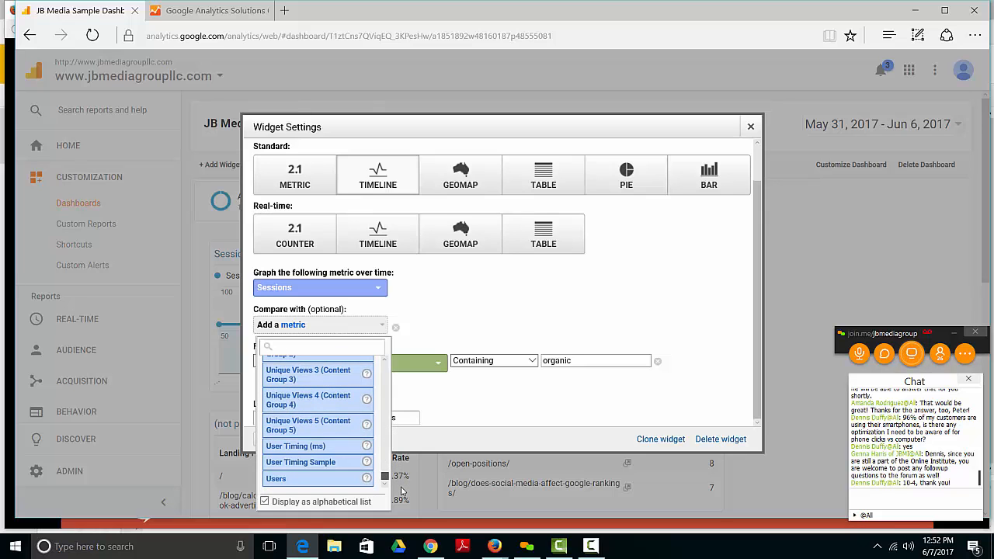
{"action": "left_click_drag", "start_coordinate": [401, 492], "coordinate": [393, 451]}
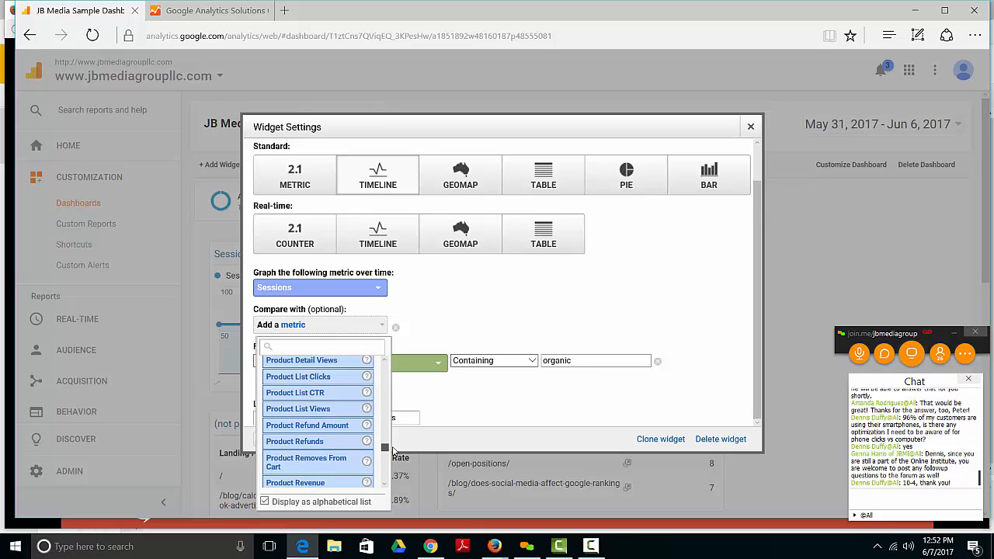
{"action": "scroll", "coordinate": [392, 451], "scroll_direction": "up", "scroll_amount": 2}
{"action": "scroll", "coordinate": [393, 450], "scroll_direction": "down", "scroll_amount": 3}
{"action": "scroll", "coordinate": [393, 451], "scroll_direction": "up", "scroll_amount": 1}
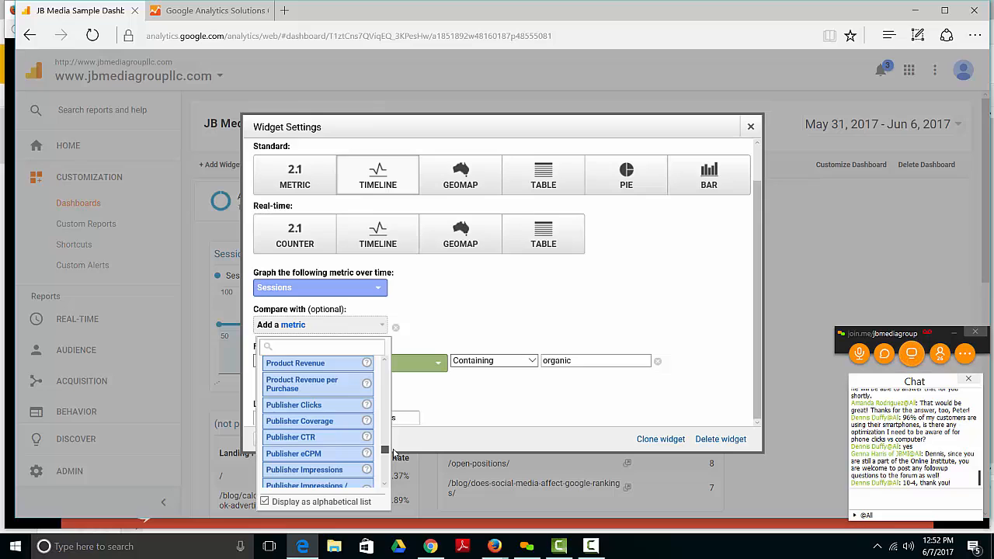
{"action": "scroll", "coordinate": [394, 454], "scroll_direction": "down", "scroll_amount": 2}
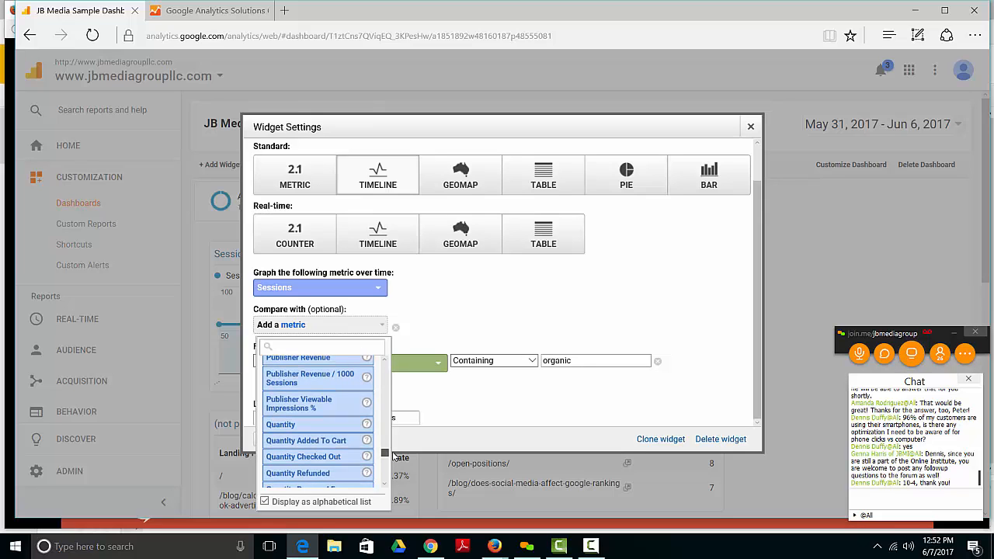
{"action": "scroll", "coordinate": [394, 456], "scroll_direction": "down", "scroll_amount": 1}
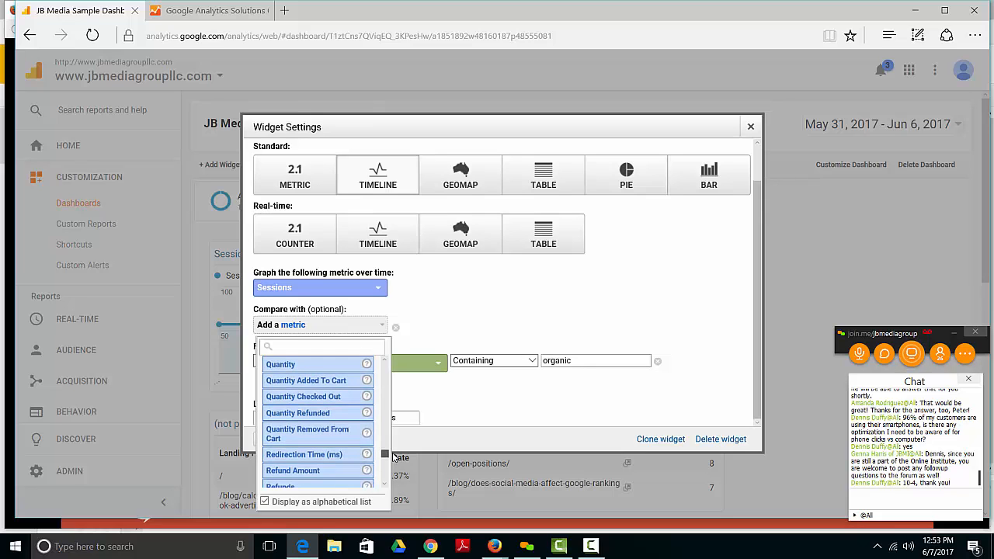
{"action": "scroll", "coordinate": [394, 456], "scroll_direction": "down", "scroll_amount": 3}
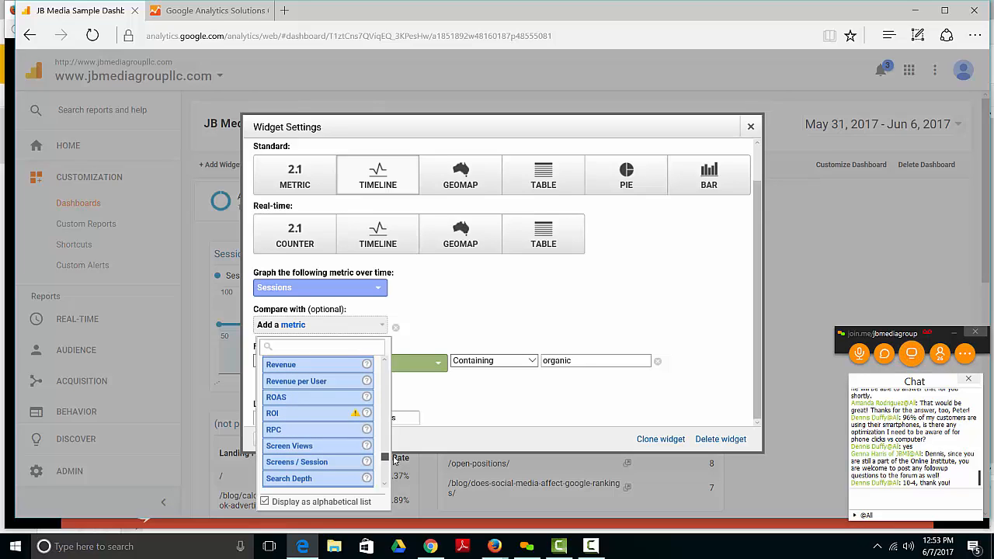
{"action": "scroll", "coordinate": [381, 443], "scroll_direction": "up", "scroll_amount": 1}
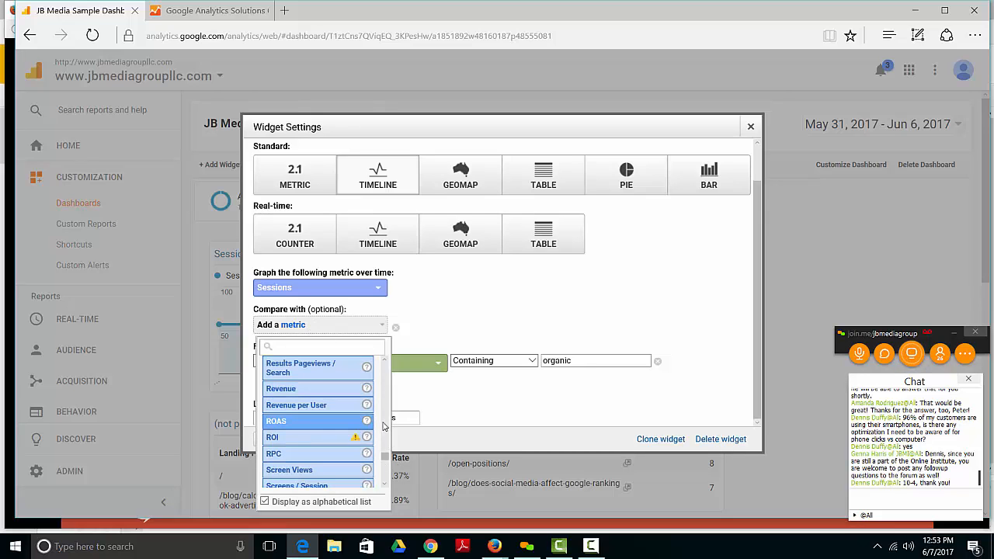
{"action": "mouse_move", "coordinate": [367, 406]}
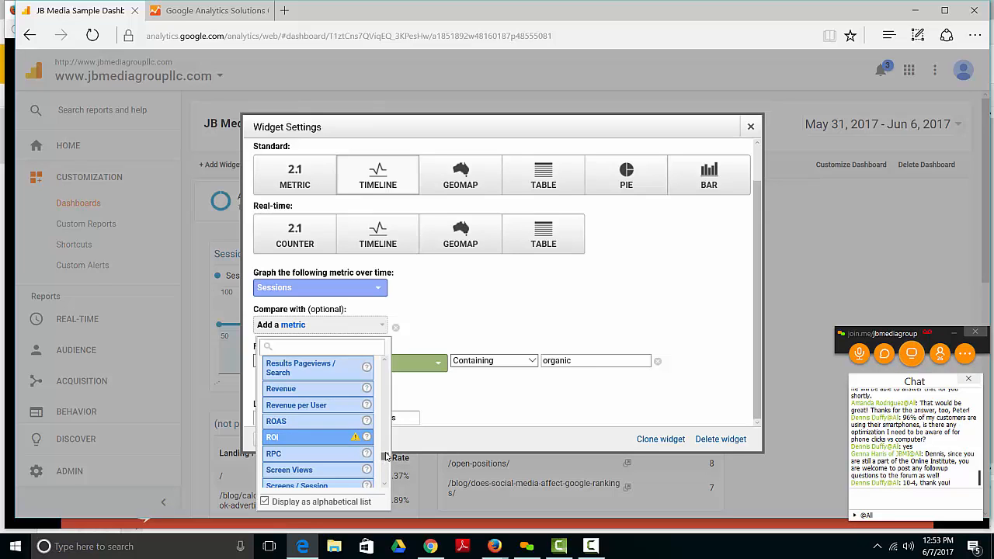
{"action": "left_click_drag", "start_coordinate": [386, 456], "coordinate": [385, 397]}
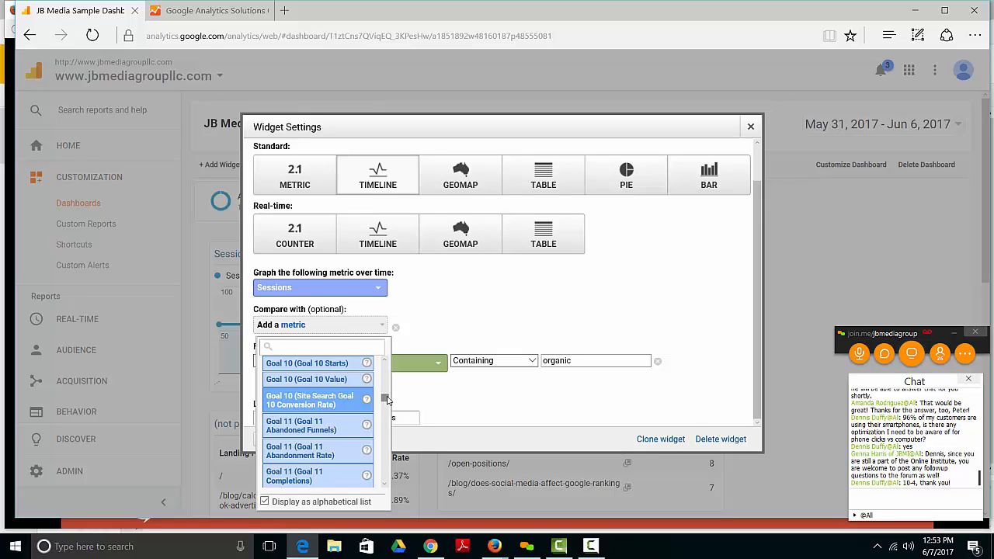
{"action": "left_click_drag", "start_coordinate": [388, 399], "coordinate": [388, 385]}
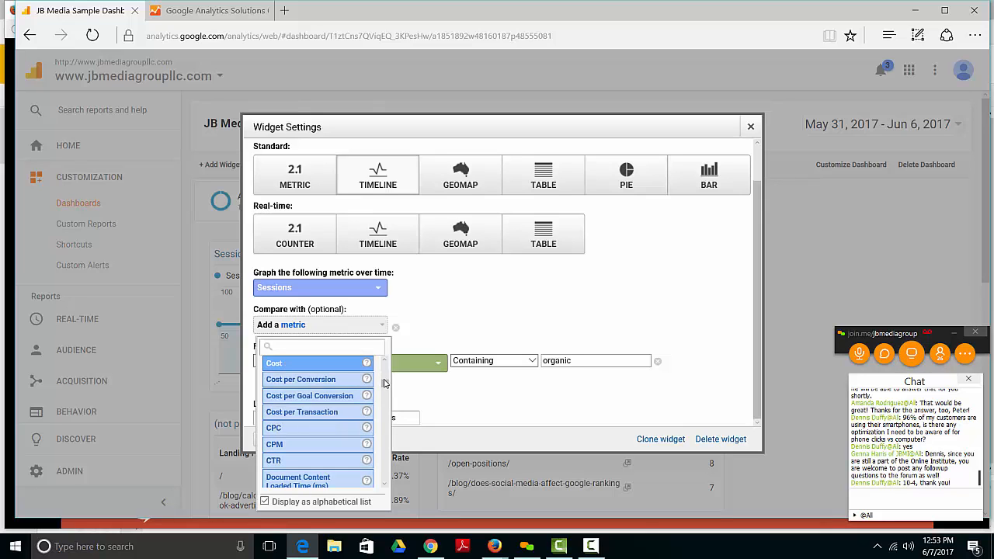
{"action": "scroll", "coordinate": [382, 369], "scroll_direction": "up", "scroll_amount": 5}
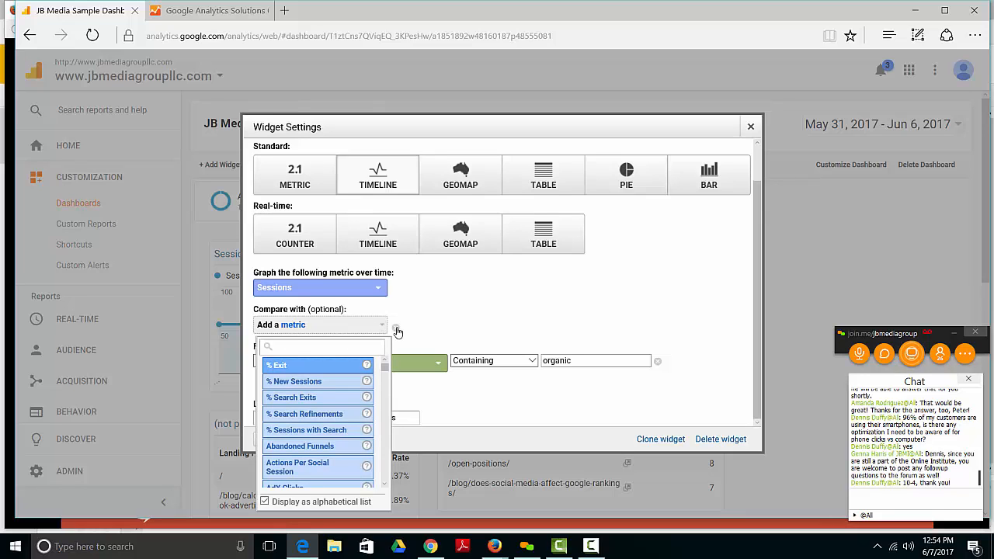
Step: Check the show and don't show choices of the Sessions widget's Medium filter, and close its settings without changes
{"action": "left_click", "coordinate": [674, 420]}
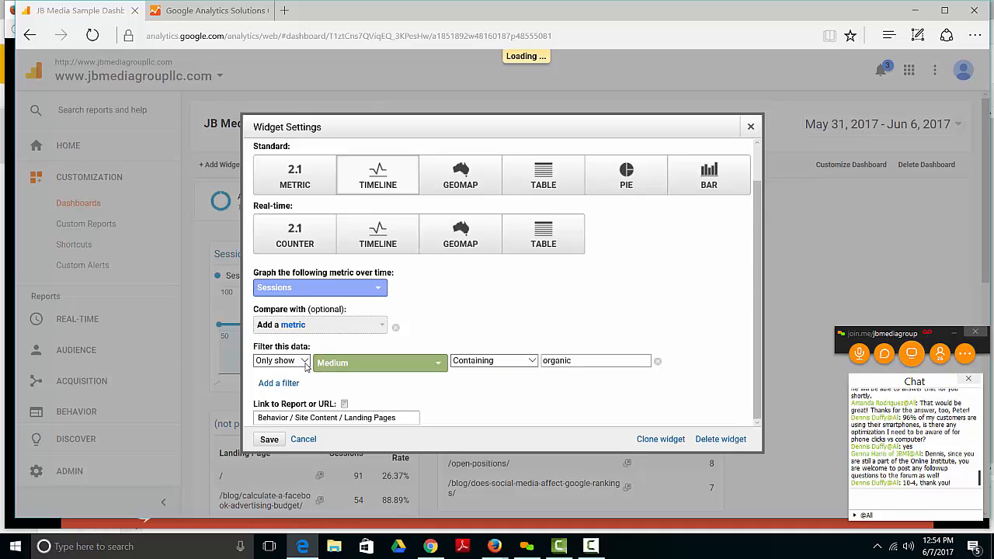
{"action": "scroll", "coordinate": [306, 367], "scroll_direction": "up", "scroll_amount": 1}
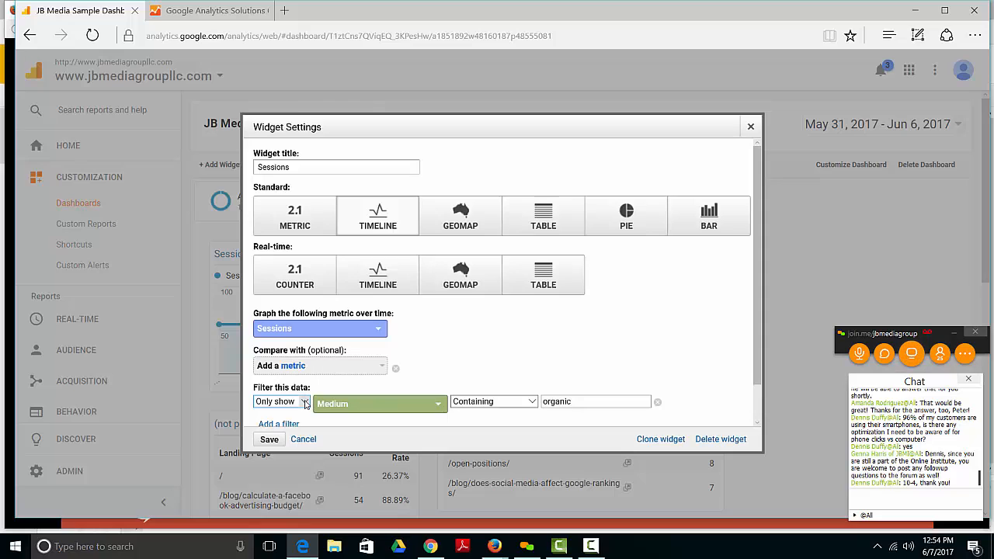
{"action": "left_click", "coordinate": [305, 403]}
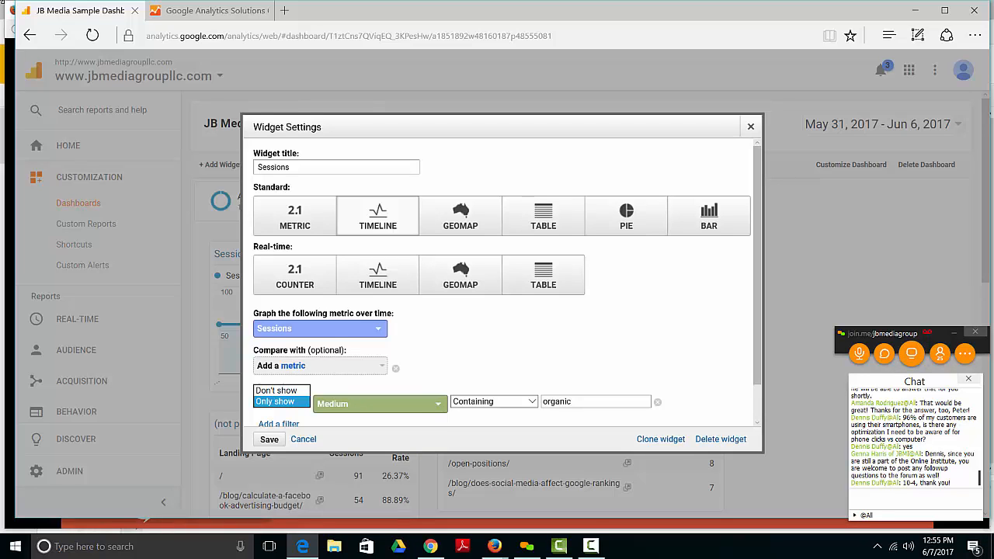
{"action": "left_click", "coordinate": [750, 128]}
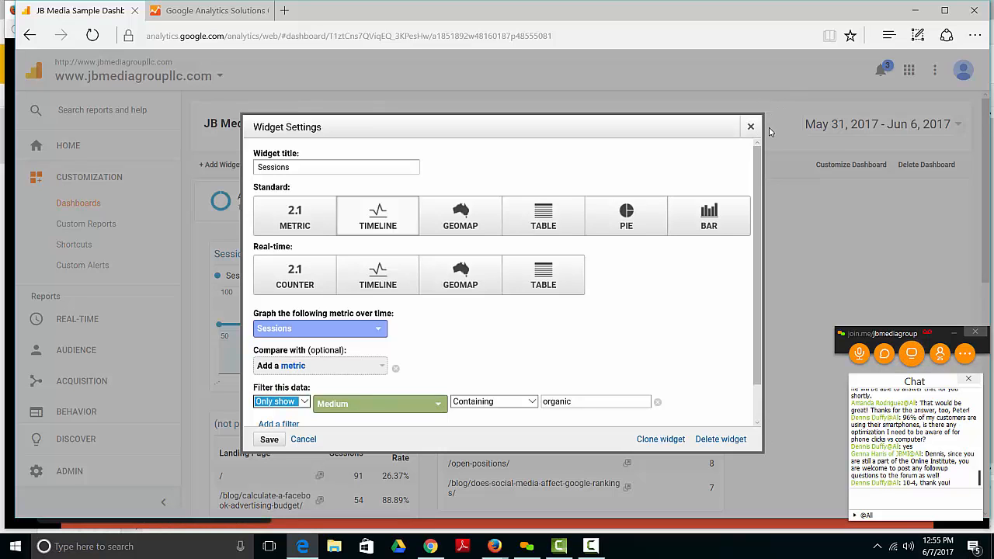
{"action": "left_click", "coordinate": [751, 127]}
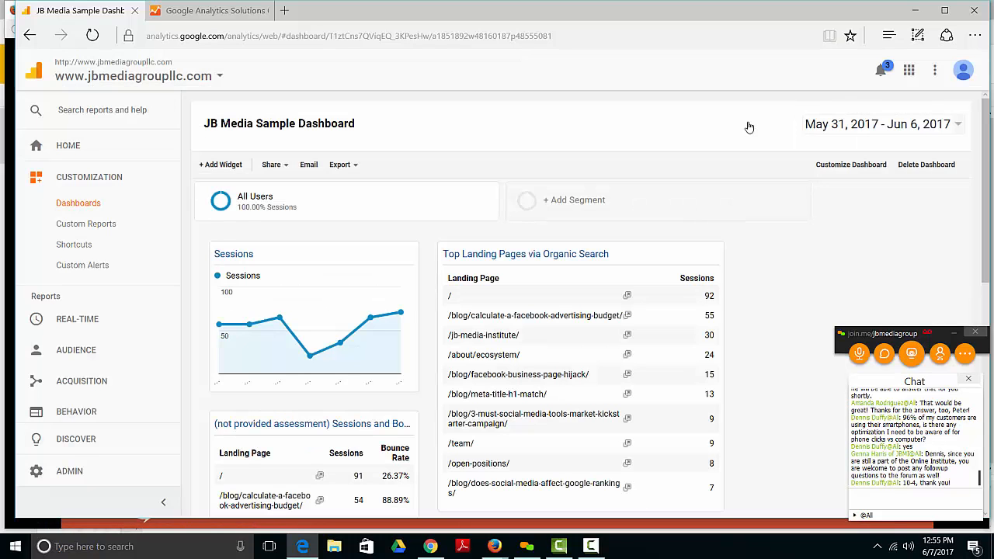
Step: Examine the settings of the Sessions and % New Sessions by Source / Medium table widget, and close them without changes
{"action": "scroll", "coordinate": [749, 126], "scroll_direction": "down", "scroll_amount": 3}
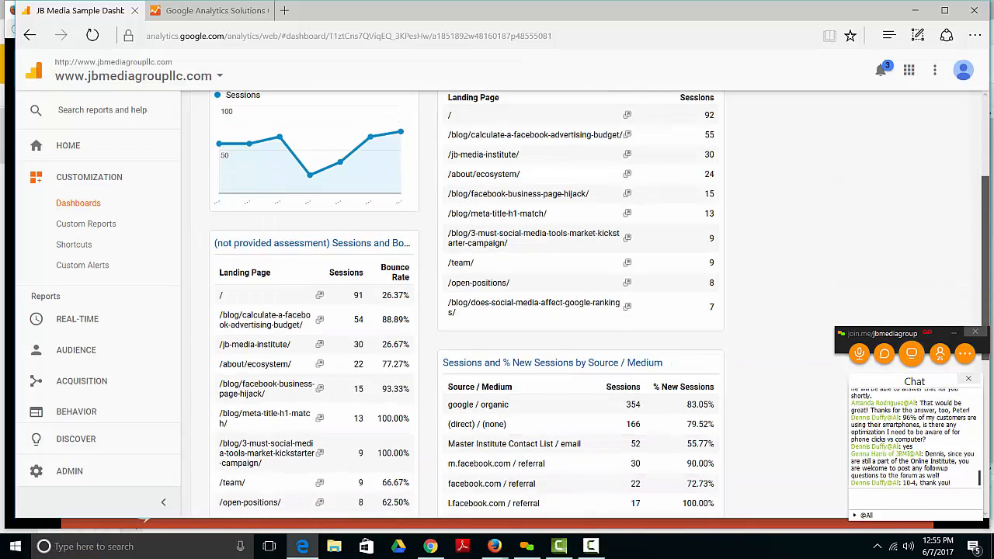
{"action": "scroll", "coordinate": [705, 225], "scroll_direction": "down", "scroll_amount": 2}
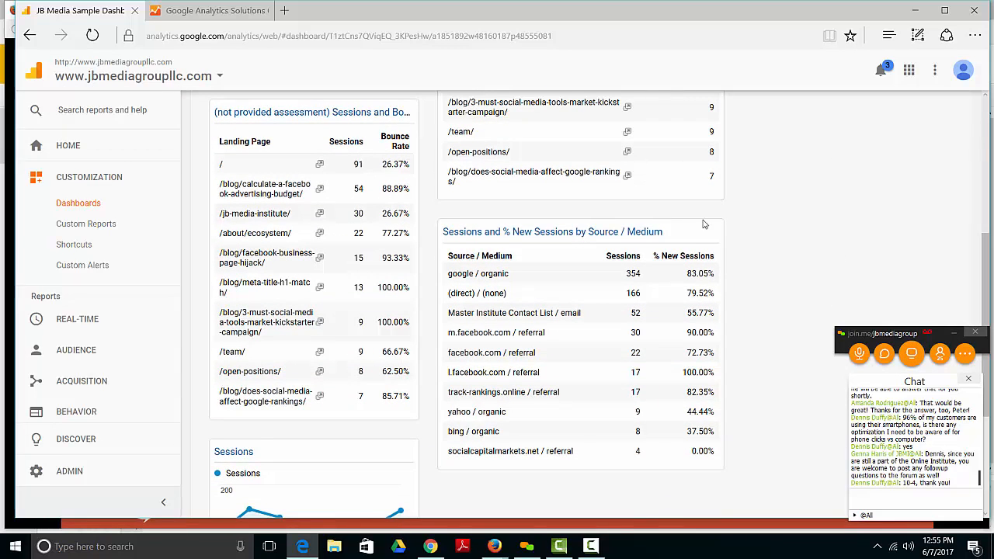
{"action": "mouse_move", "coordinate": [695, 234]}
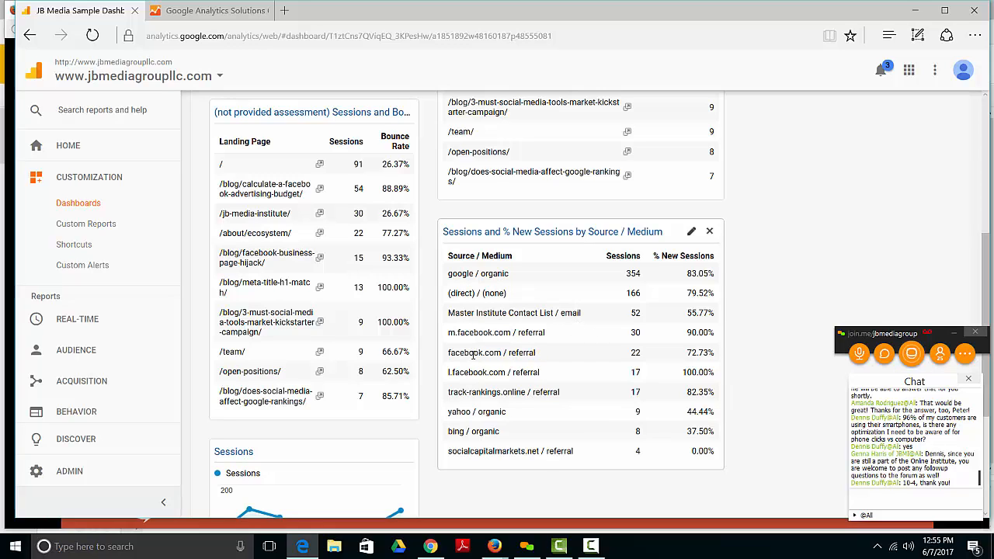
{"action": "left_click", "coordinate": [689, 237]}
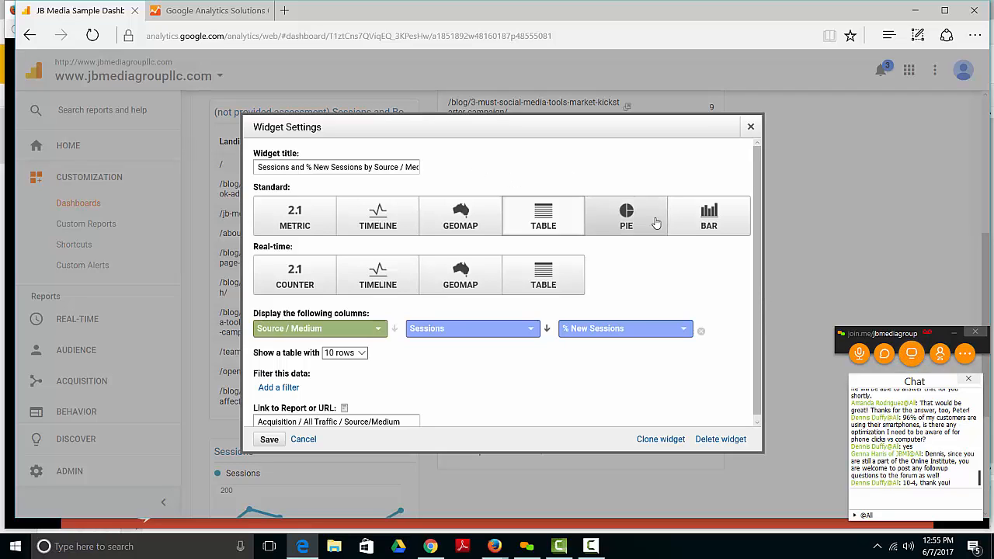
{"action": "scroll", "coordinate": [756, 280], "scroll_direction": "down", "scroll_amount": 1}
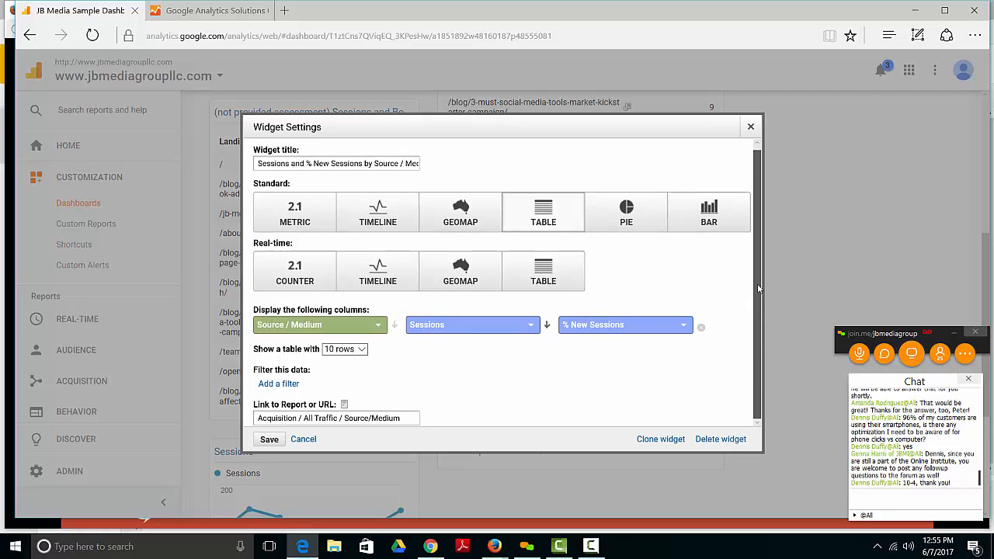
{"action": "left_click", "coordinate": [750, 128]}
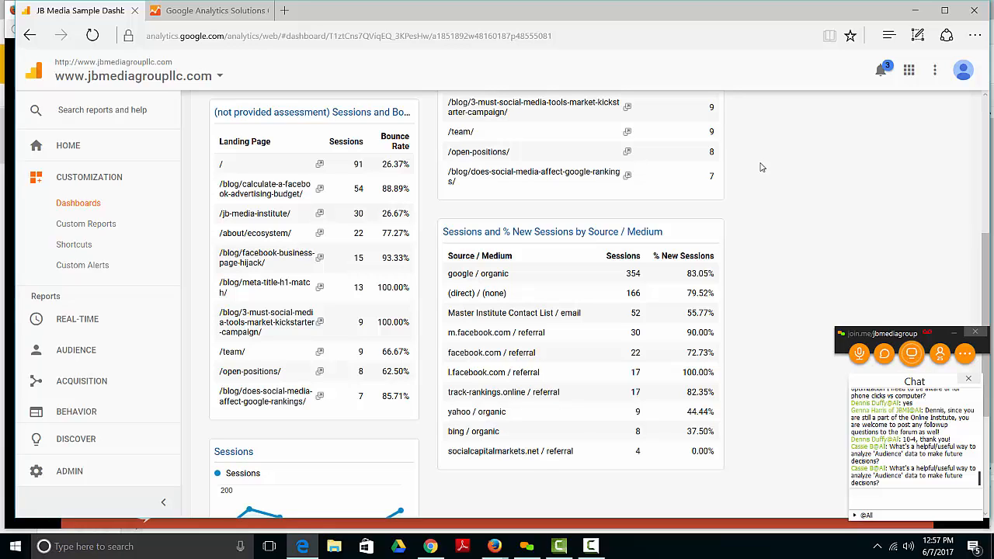
Step: Look through the Audience reports, including New vs Returning in the Behavior group, and collapse the Audience section
{"action": "left_click", "coordinate": [95, 350]}
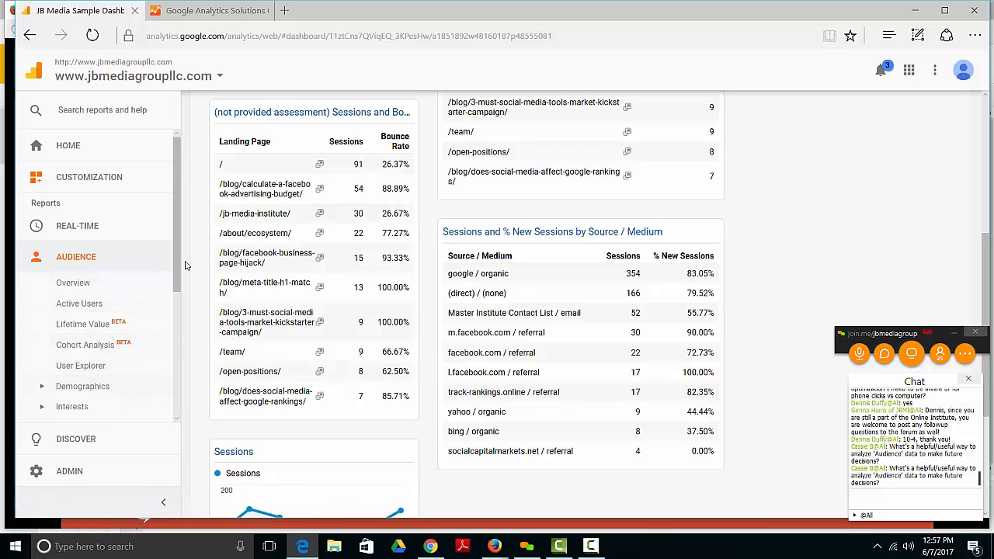
{"action": "scroll", "coordinate": [177, 267], "scroll_direction": "down", "scroll_amount": 2}
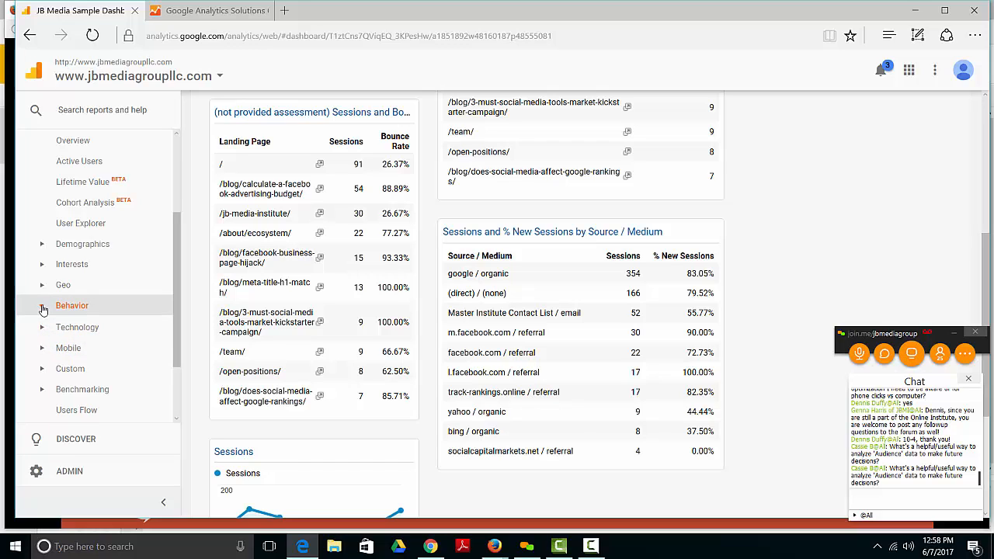
{"action": "left_click", "coordinate": [44, 308]}
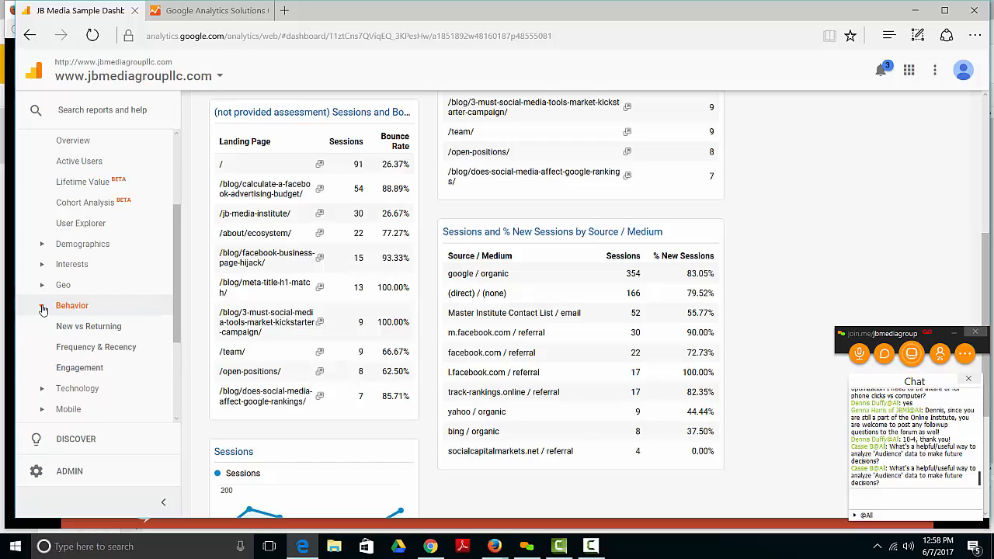
{"action": "left_click", "coordinate": [91, 328]}
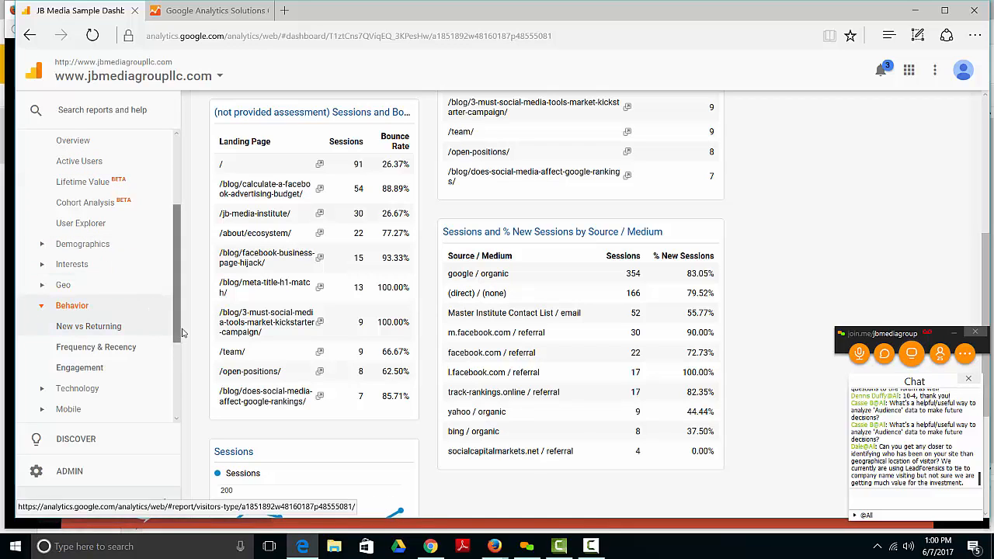
{"action": "left_click_drag", "start_coordinate": [178, 312], "coordinate": [178, 250]}
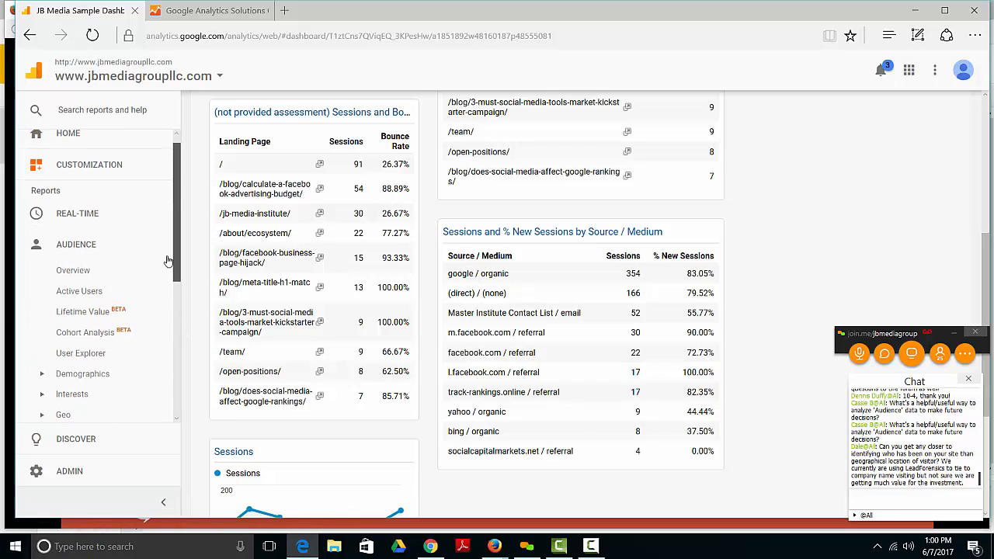
{"action": "left_click", "coordinate": [38, 247]}
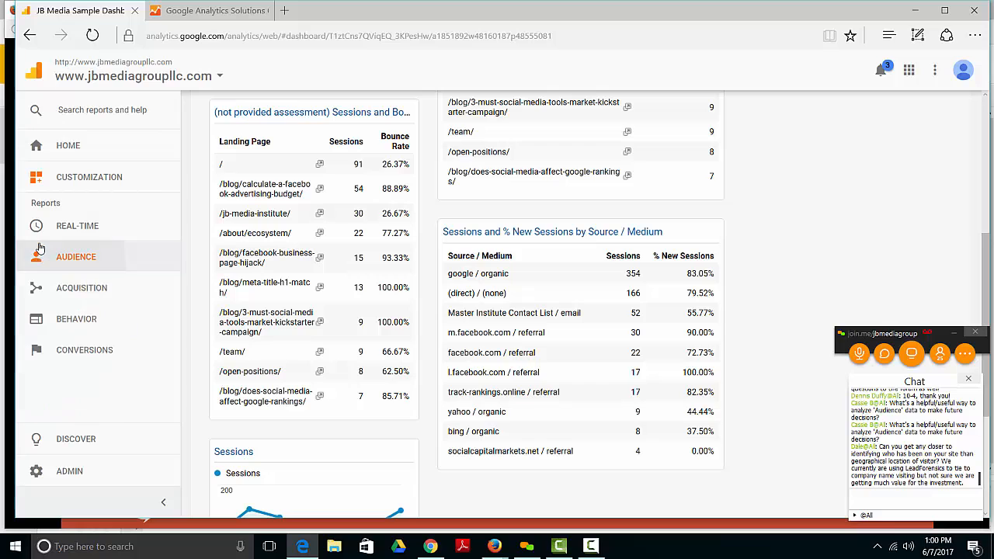
Step: Open the Audience Overview report and look through the remaining report categories
{"action": "left_click", "coordinate": [41, 250]}
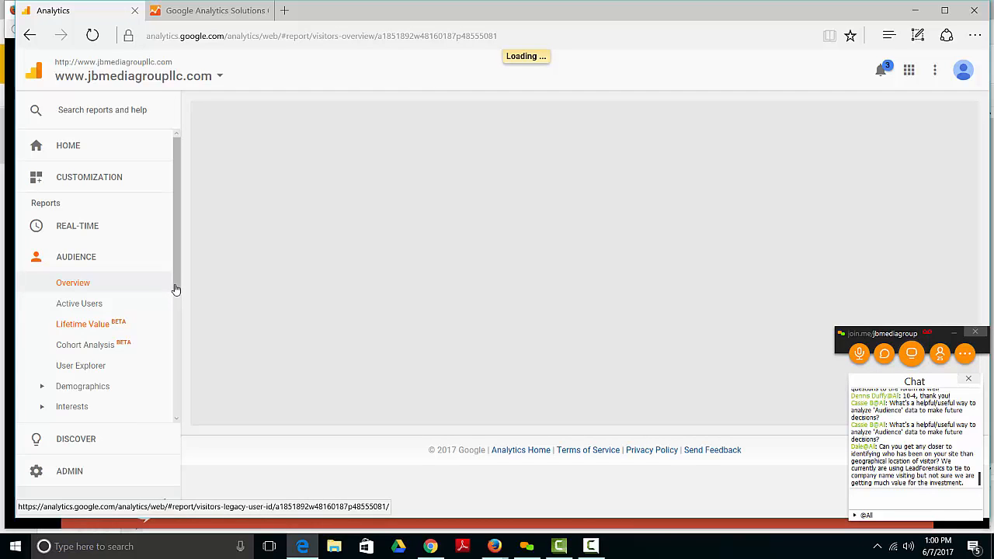
{"action": "scroll", "coordinate": [160, 326], "scroll_direction": "down", "scroll_amount": 3}
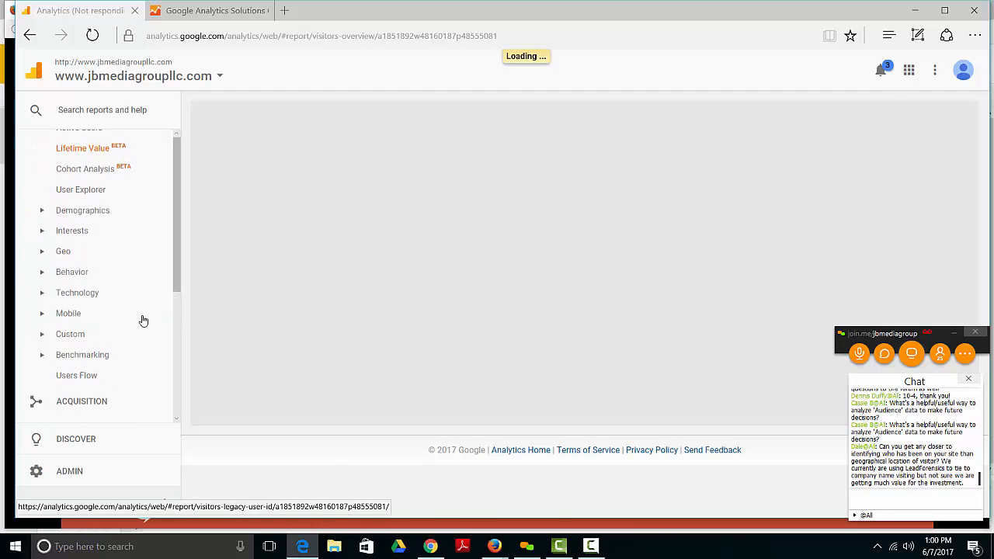
{"action": "scroll", "coordinate": [133, 328], "scroll_direction": "down", "scroll_amount": 2}
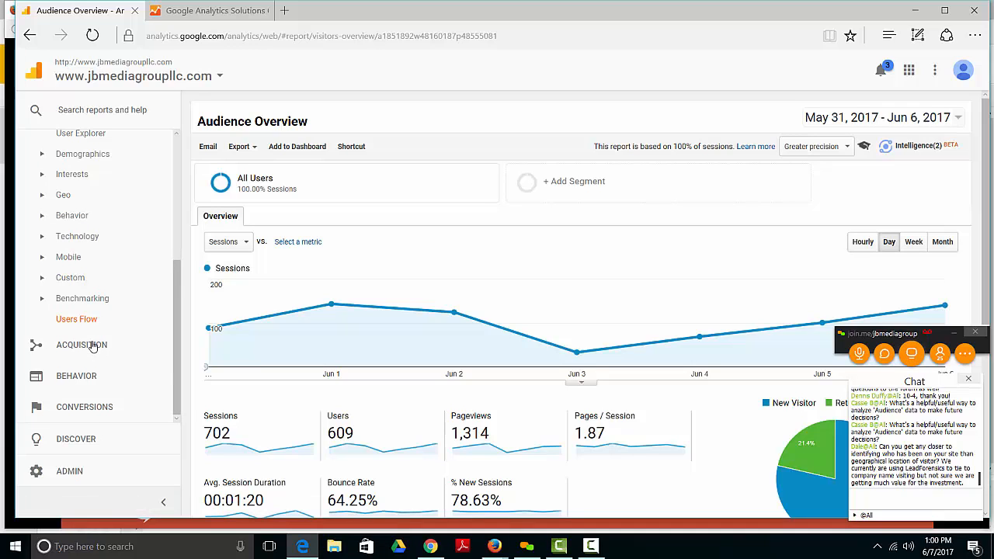
Step: View the AdWords Campaigns report in the Acquisition section, and collapse that section
{"action": "left_click", "coordinate": [92, 347]}
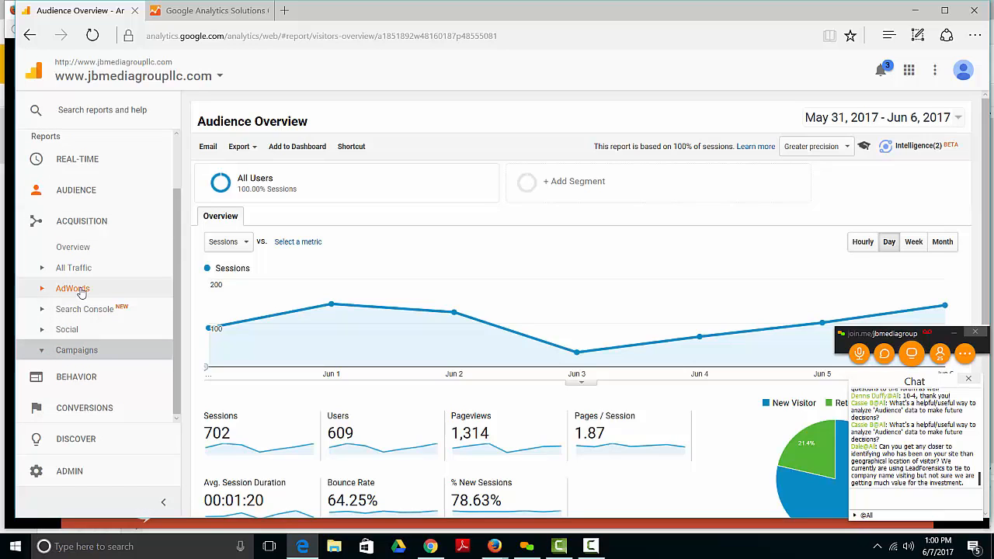
{"action": "left_click", "coordinate": [80, 289]}
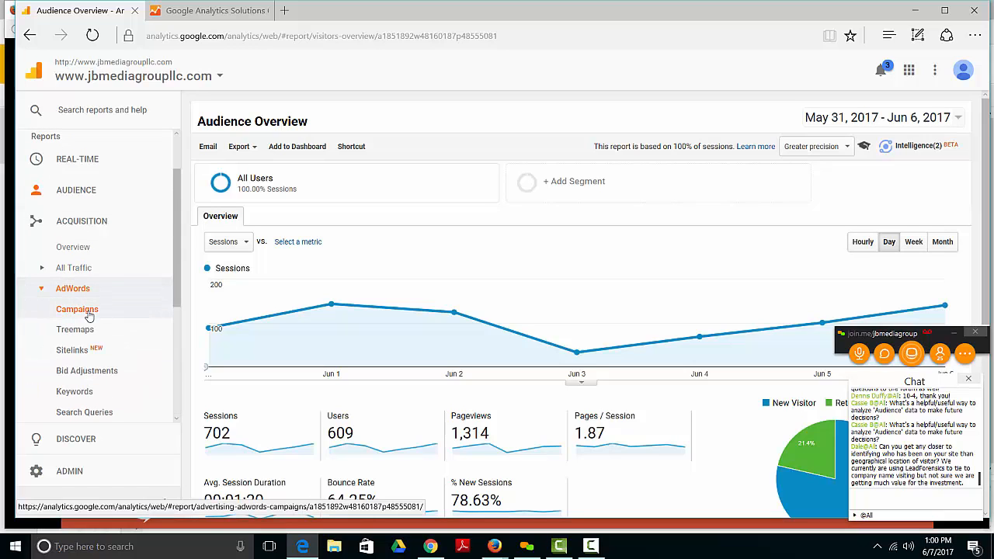
{"action": "left_click", "coordinate": [77, 309]}
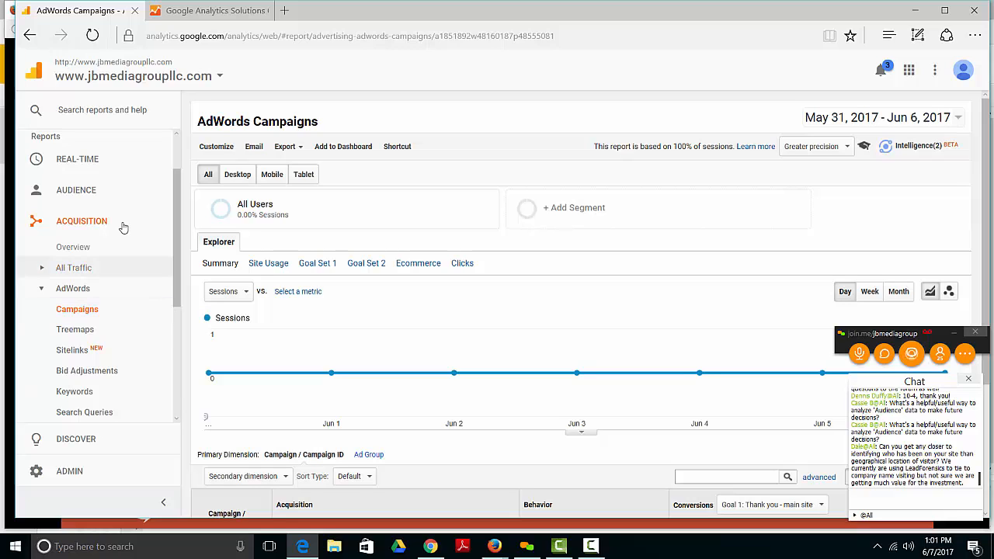
{"action": "left_click", "coordinate": [173, 231]}
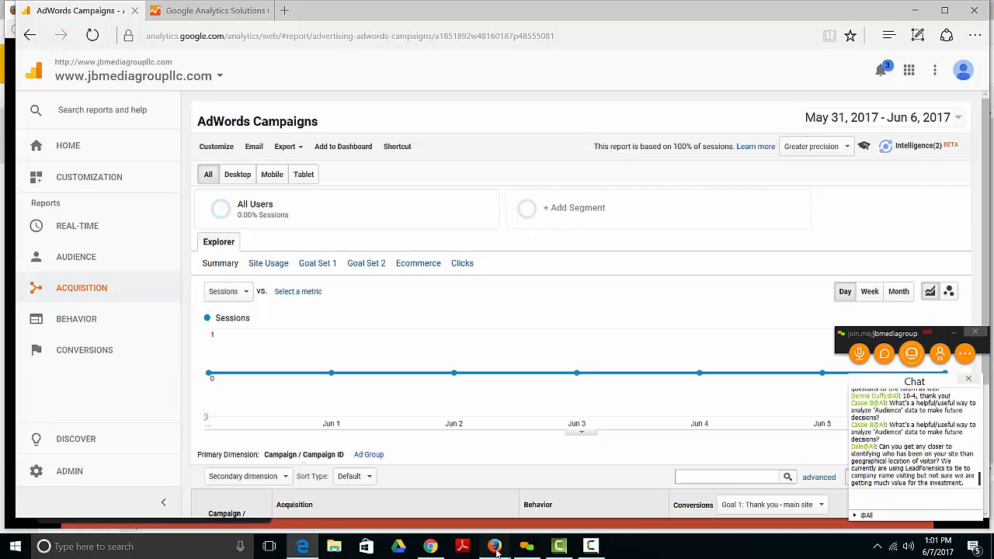
Step: Switch to the Google Slides presentation open in Firefox
{"action": "mouse_move", "coordinate": [496, 551]}
{"action": "left_click", "coordinate": [555, 494]}
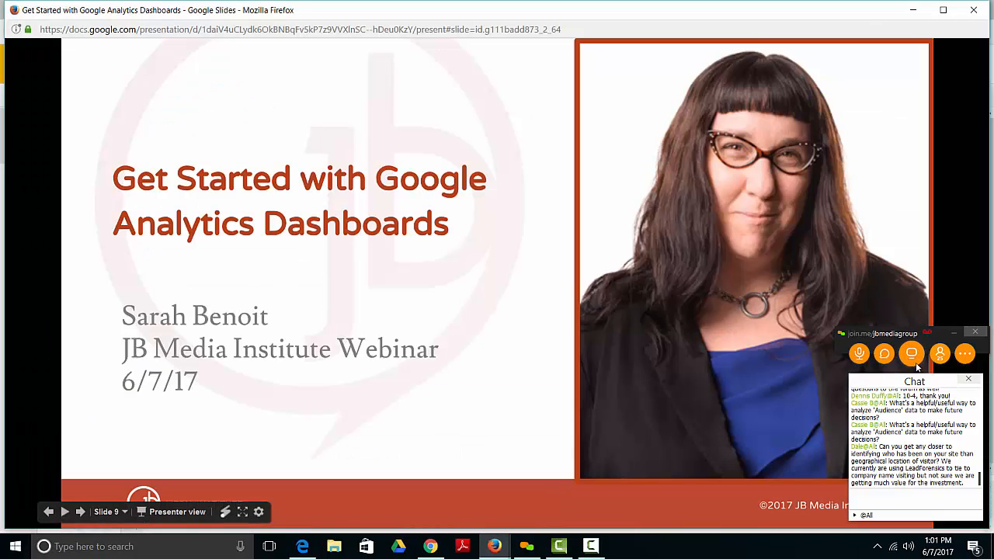